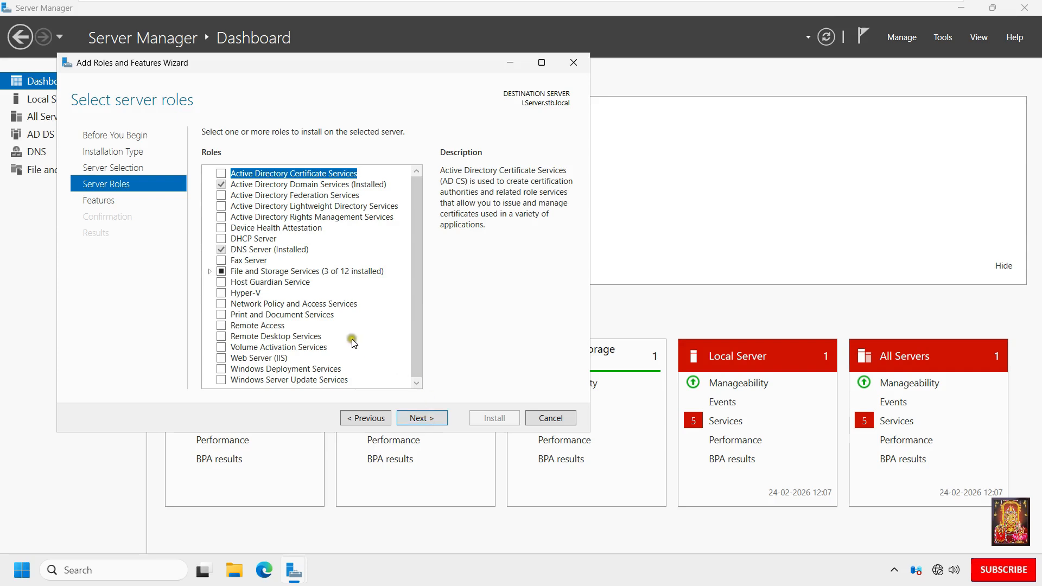
Step: Select the Remote Desktop Services role, keep the features unchanged, and proceed to its role services
{"action": "left_click", "coordinate": [222, 336]}
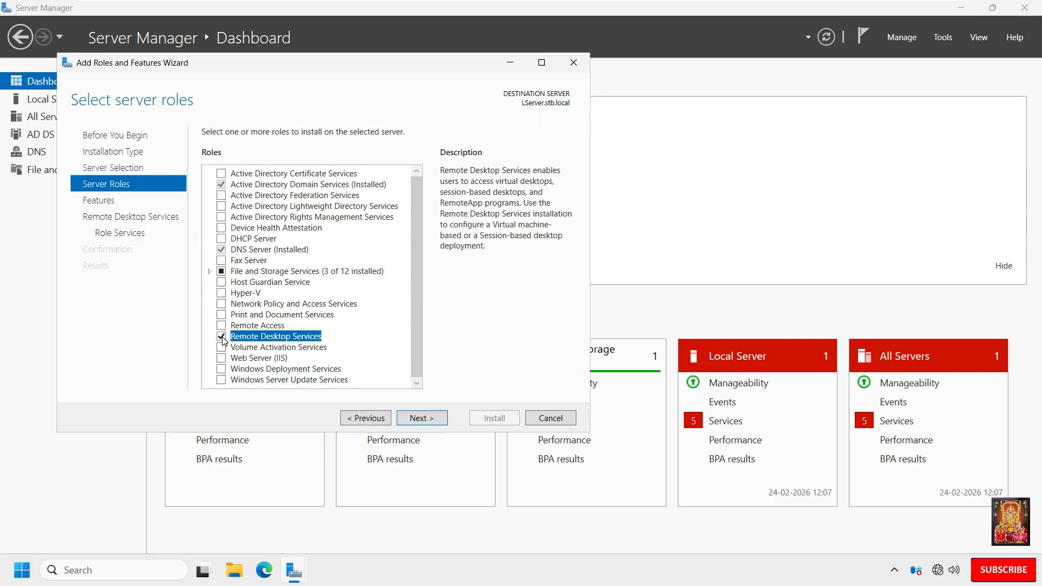
{"action": "left_click", "coordinate": [425, 419]}
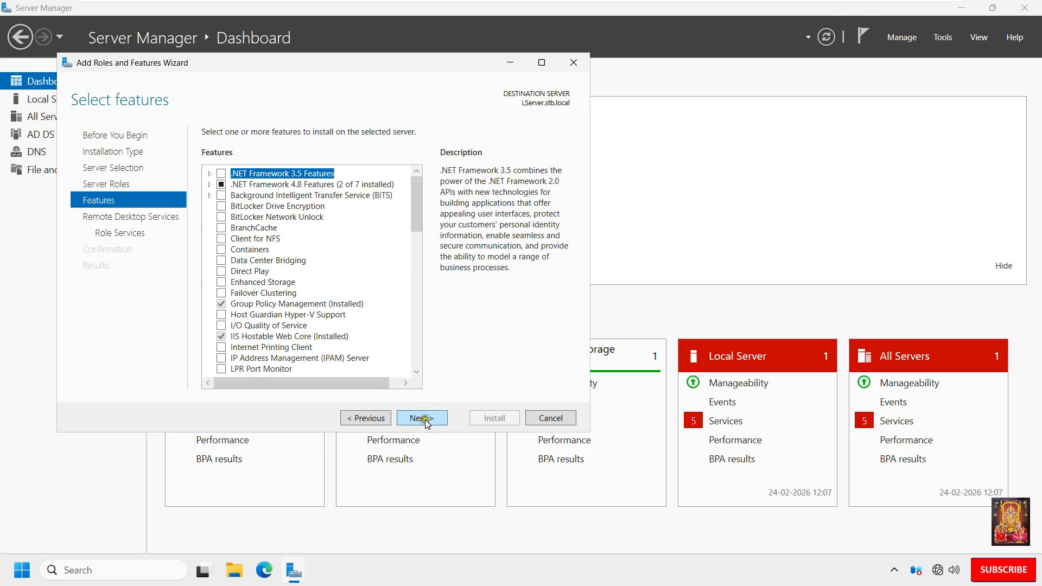
{"action": "left_click", "coordinate": [426, 420]}
{"action": "left_click", "coordinate": [426, 421]}
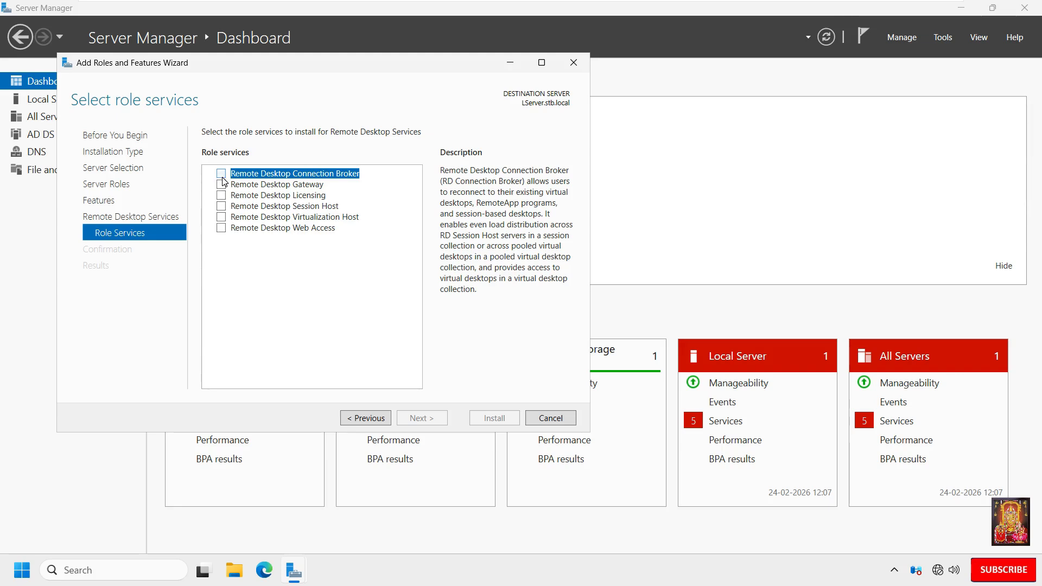
Step: Add the Remote Desktop Connection Broker, Gateway, Licensing and Session Host role services, including their required features
{"action": "left_click", "coordinate": [221, 174]}
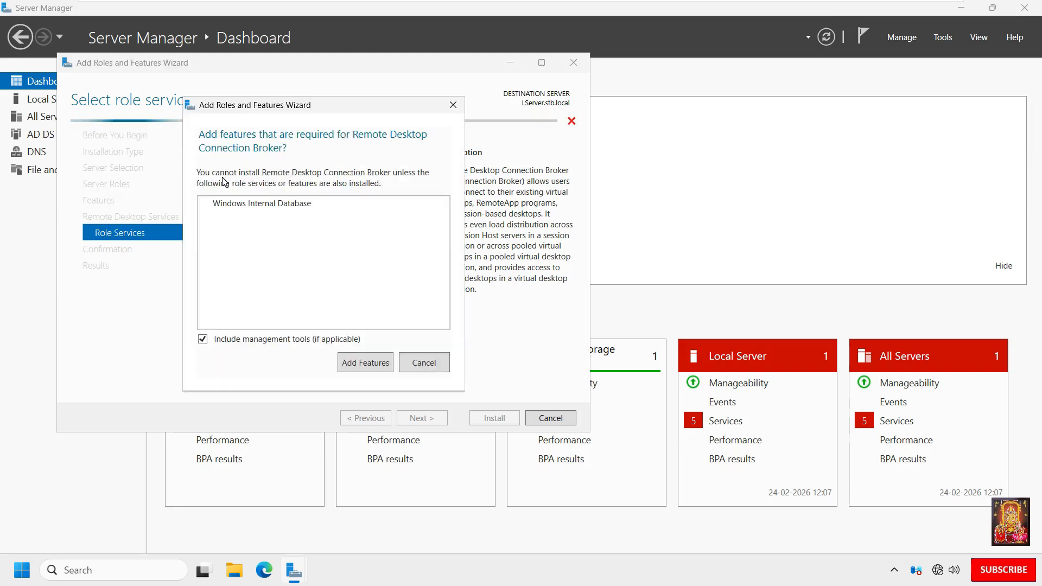
{"action": "left_click", "coordinate": [360, 364]}
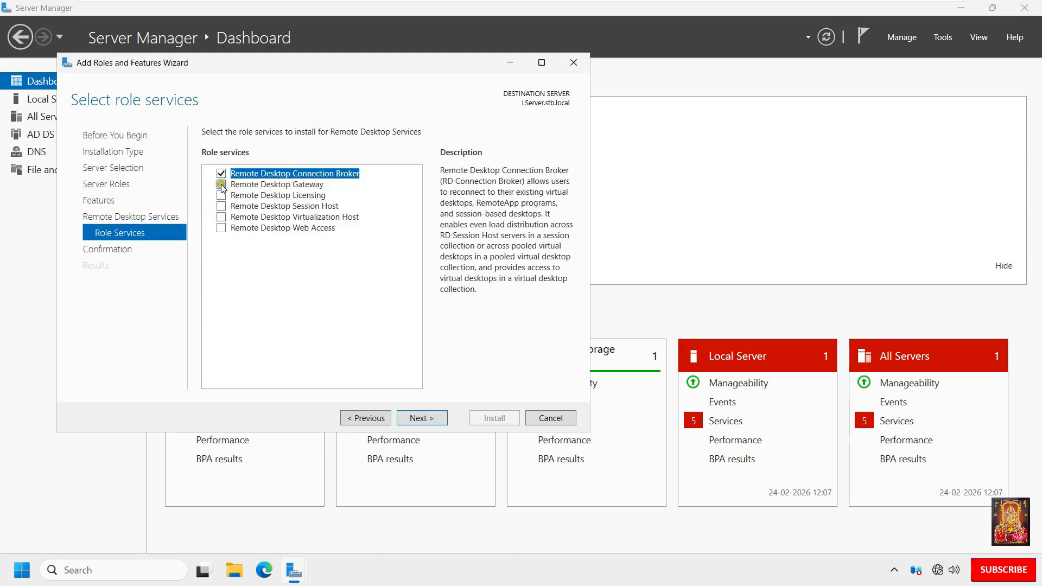
{"action": "left_click", "coordinate": [222, 185]}
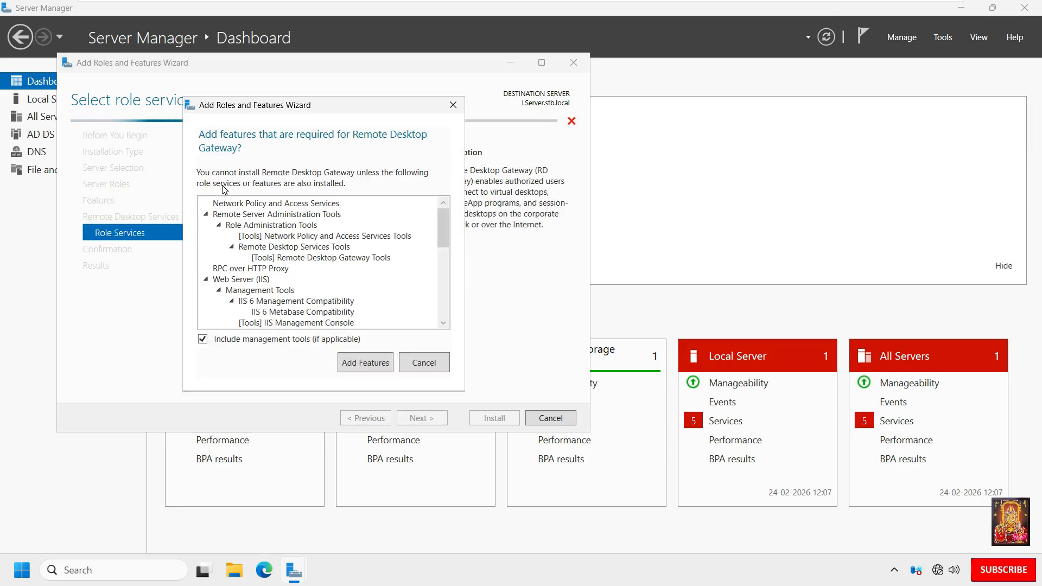
{"action": "left_click", "coordinate": [350, 357]}
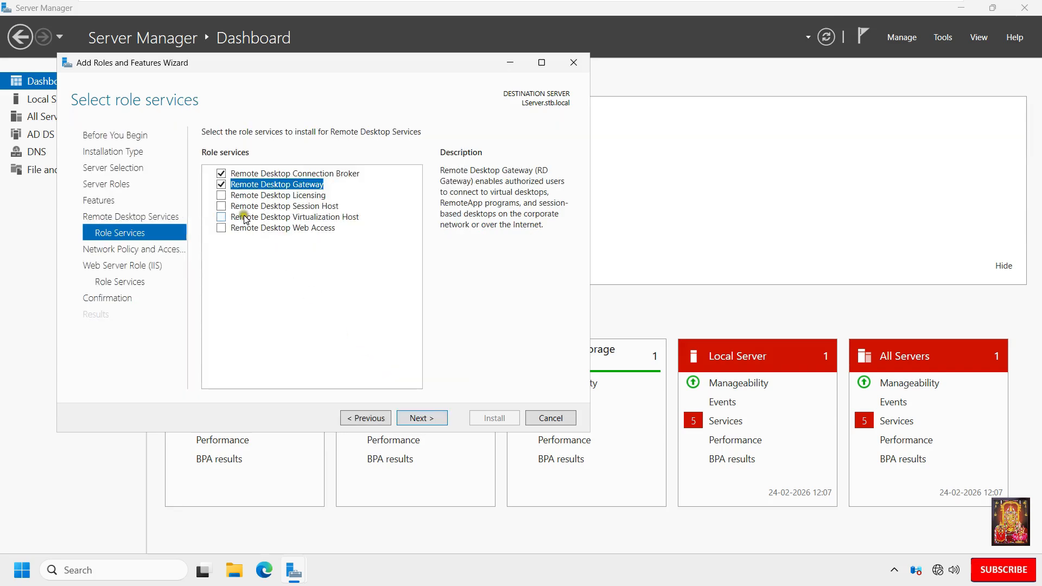
{"action": "left_click", "coordinate": [221, 196]}
{"action": "left_click", "coordinate": [366, 370]}
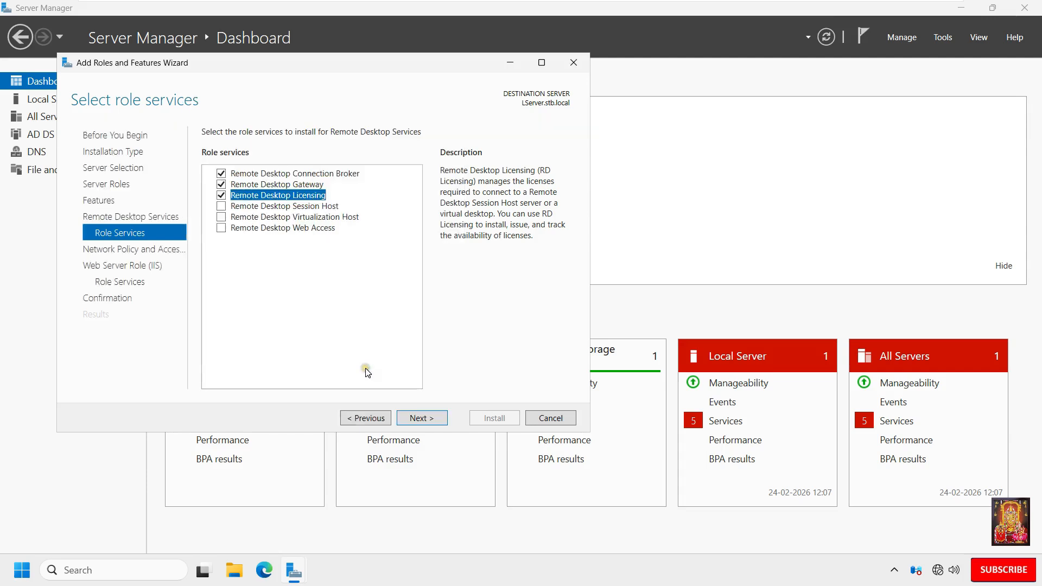
{"action": "left_click", "coordinate": [220, 206]}
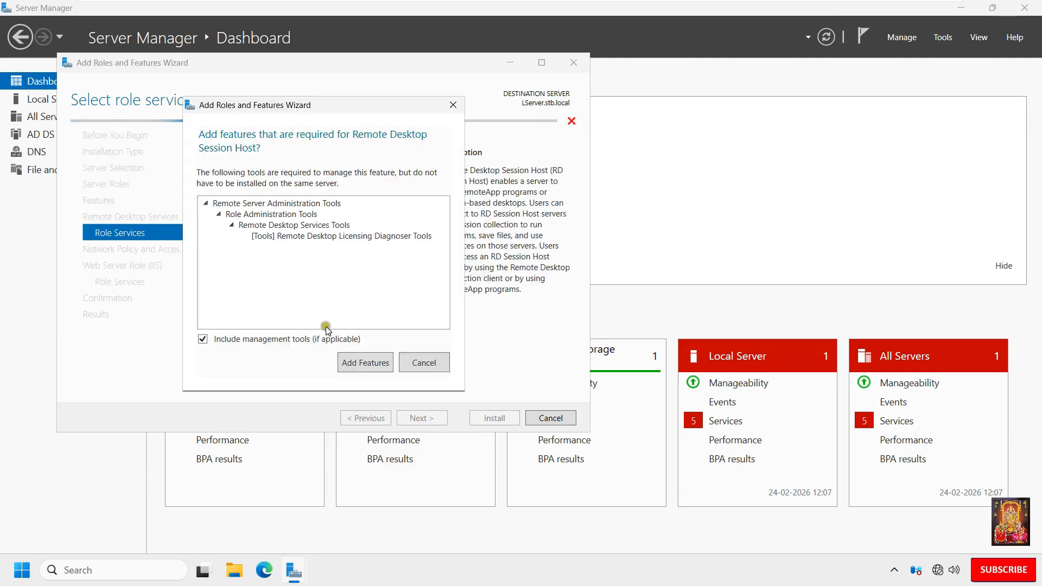
{"action": "left_click", "coordinate": [357, 369]}
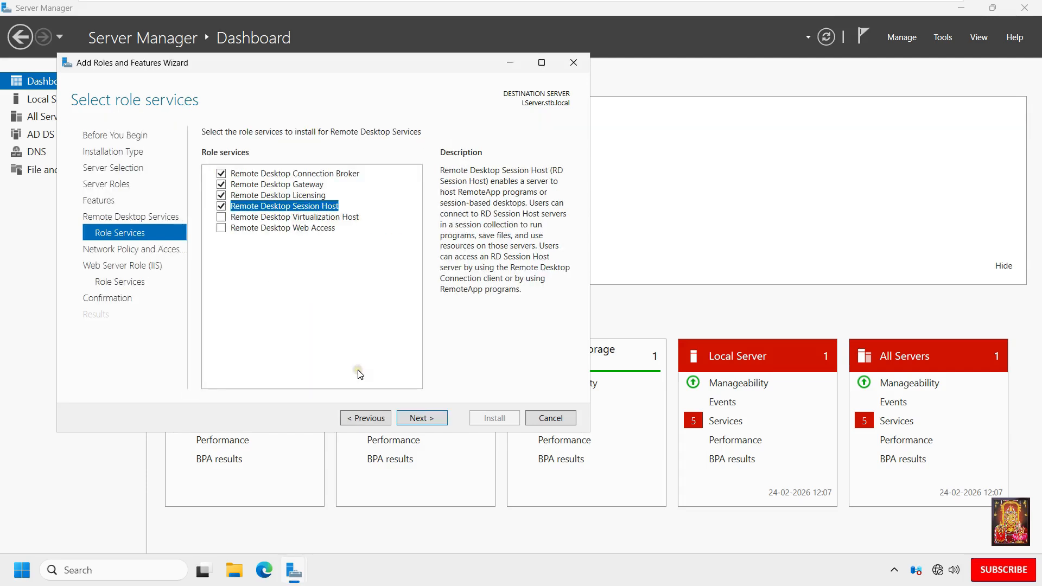
{"action": "left_click", "coordinate": [438, 422]}
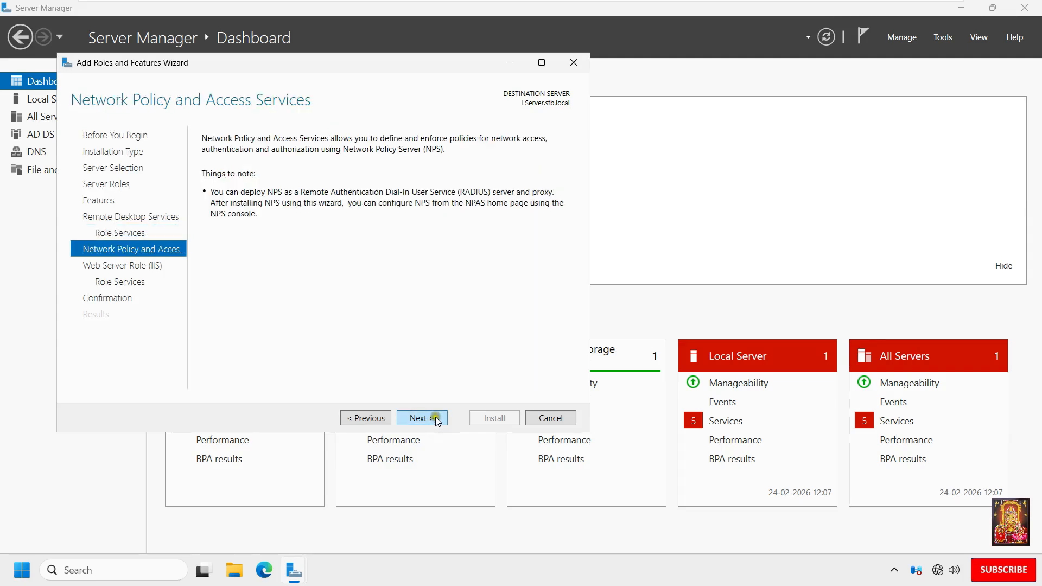
Step: Keep the default Network Policy and Web Server (IIS) role services and proceed to the installation confirmation
{"action": "left_click", "coordinate": [436, 420]}
{"action": "left_click", "coordinate": [435, 420]}
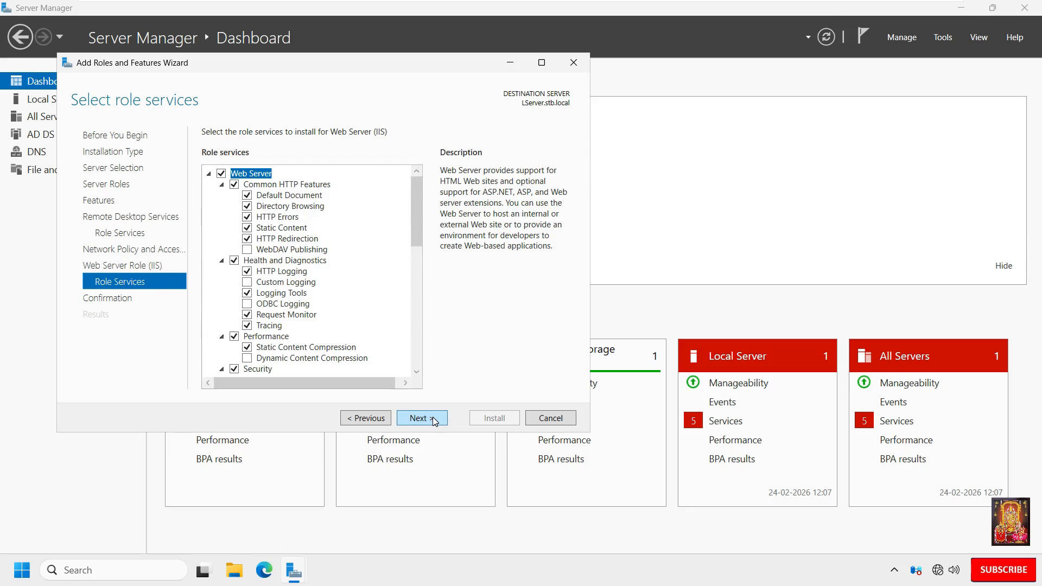
{"action": "left_click", "coordinate": [434, 418]}
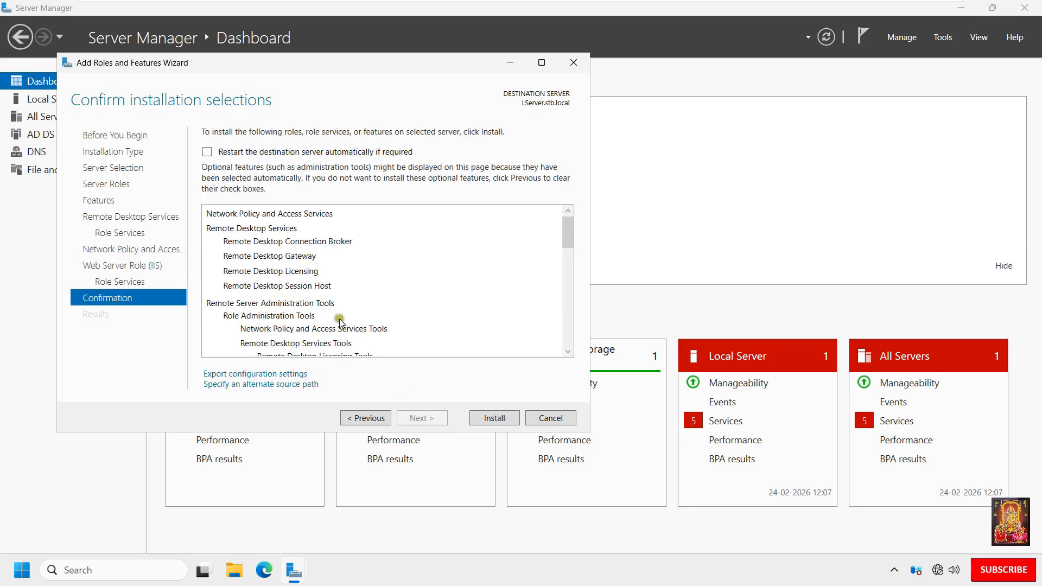
Step: Allow the destination server to restart automatically if required and start the installation
{"action": "left_click", "coordinate": [205, 154]}
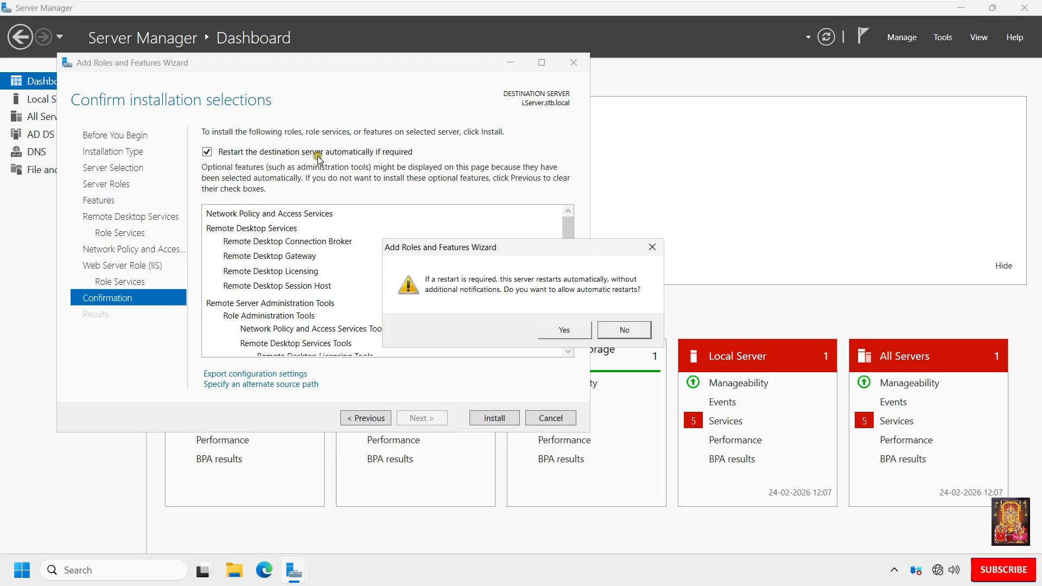
{"action": "left_click", "coordinate": [567, 330]}
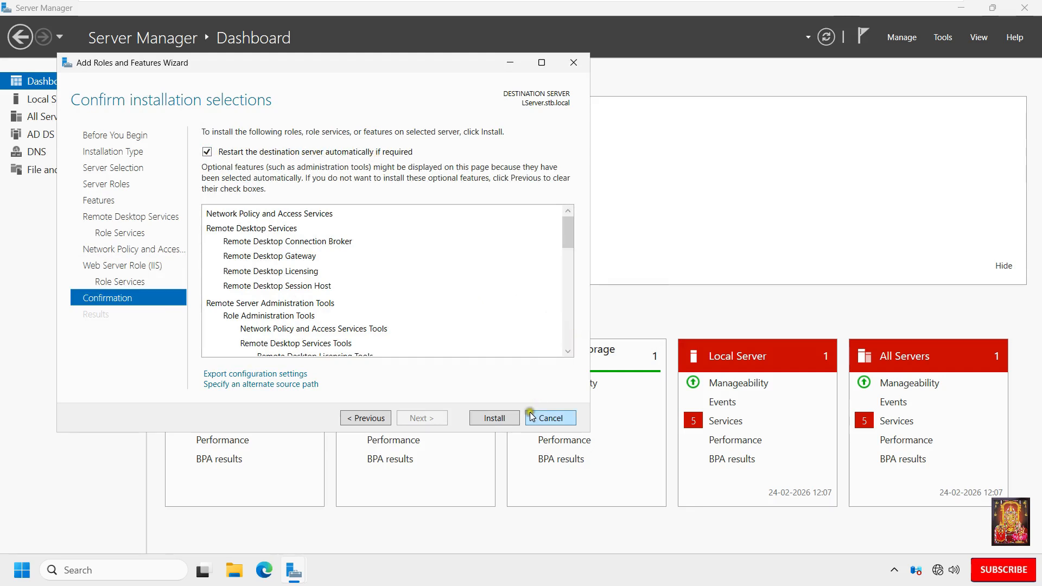
{"action": "left_click", "coordinate": [506, 424]}
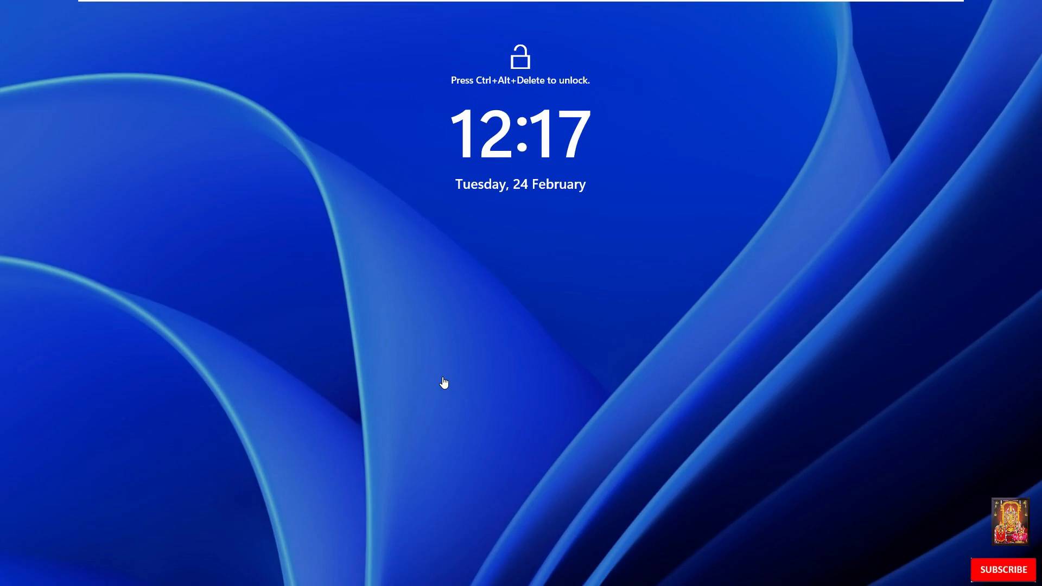
Step: Unlock the restarted server and sign in to the STB domain as administrator with the account password
{"action": "key", "text": "ctrl+alt+Delete"}
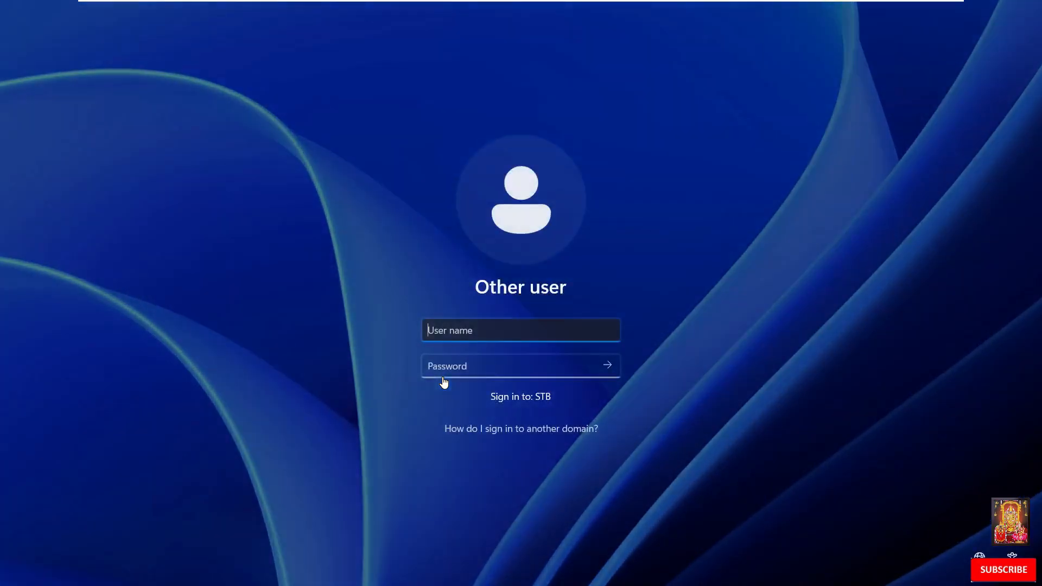
{"action": "type", "text": "administrator"}
{"action": "key", "text": "Tab"}
{"action": "type", "text": "•••••••"}
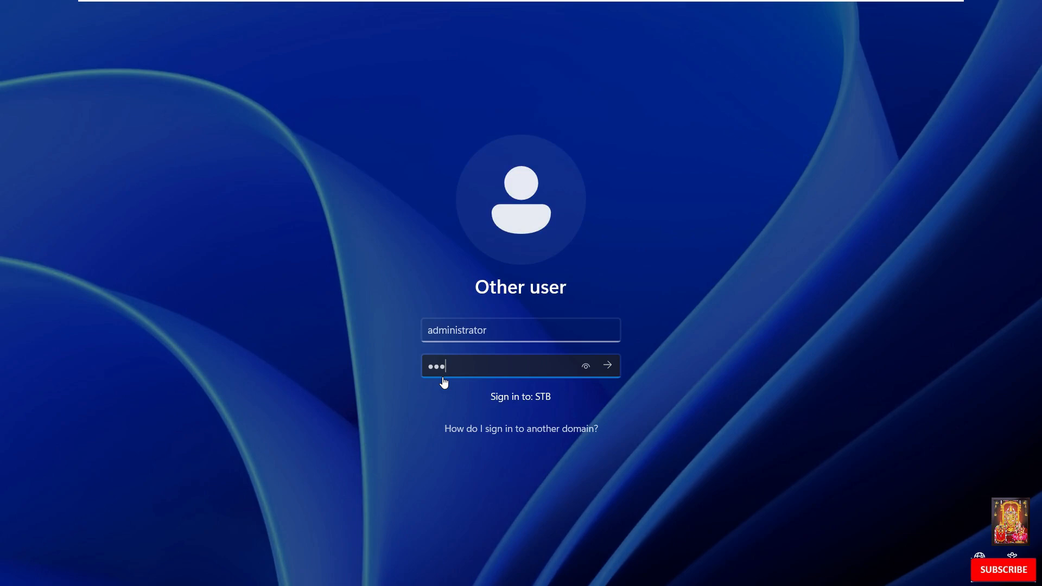
{"action": "key", "text": "Return"}
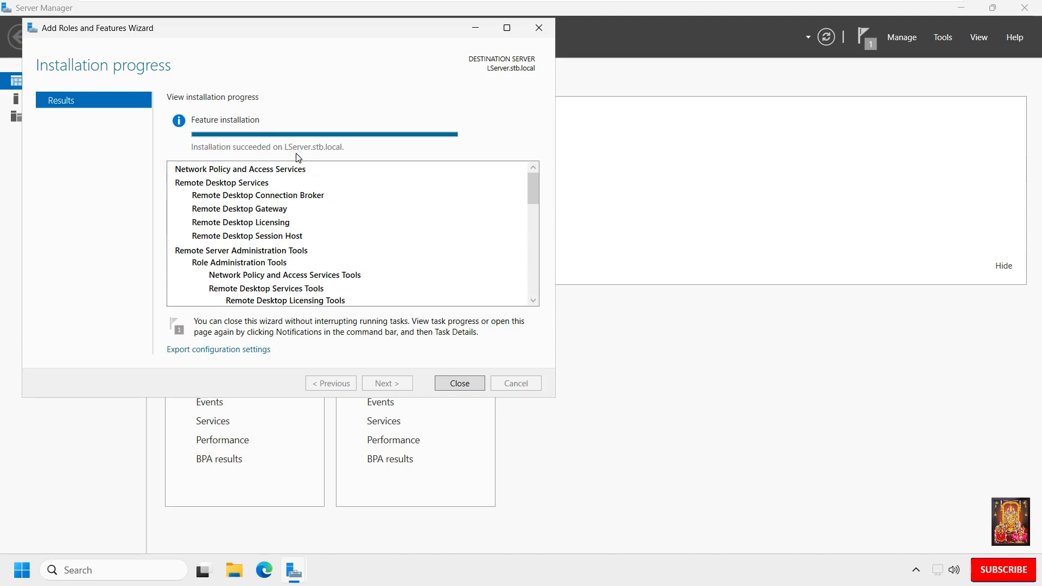
Step: Close the finished installation wizard and open Active Directory Users and Computers in a maximized window
{"action": "left_click", "coordinate": [461, 383]}
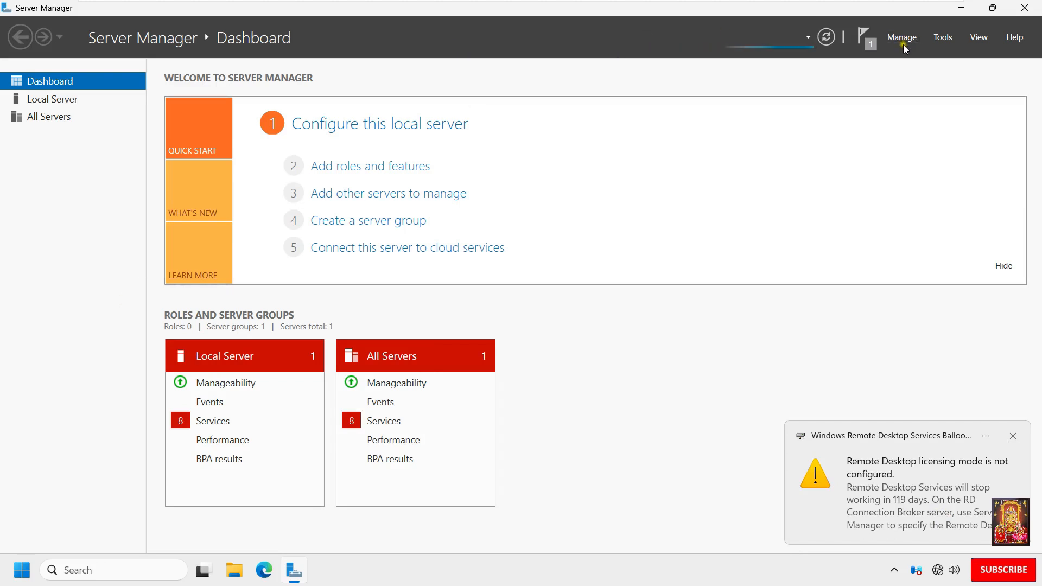
{"action": "left_click", "coordinate": [939, 39]}
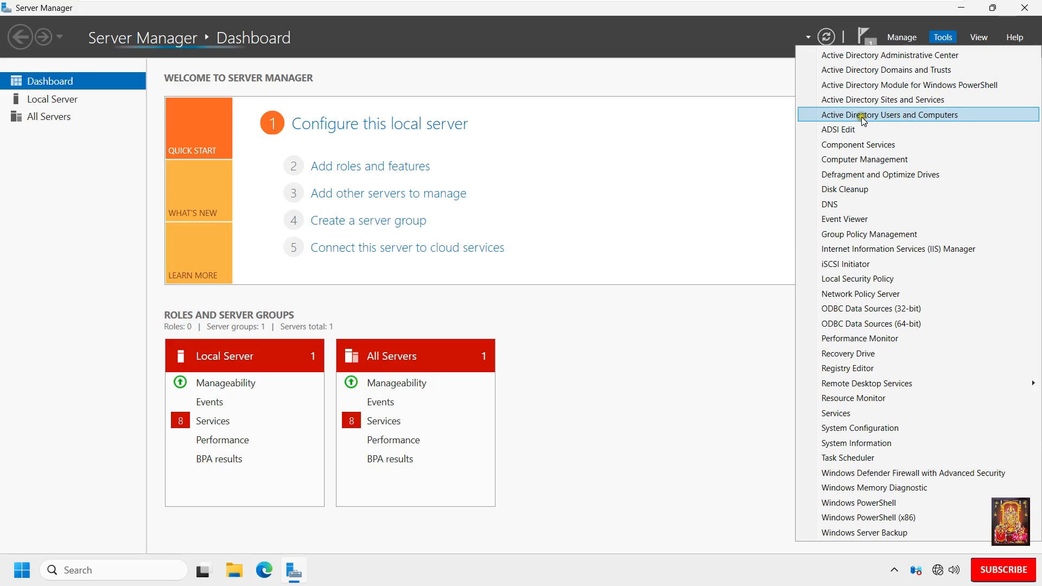
{"action": "left_click", "coordinate": [909, 116]}
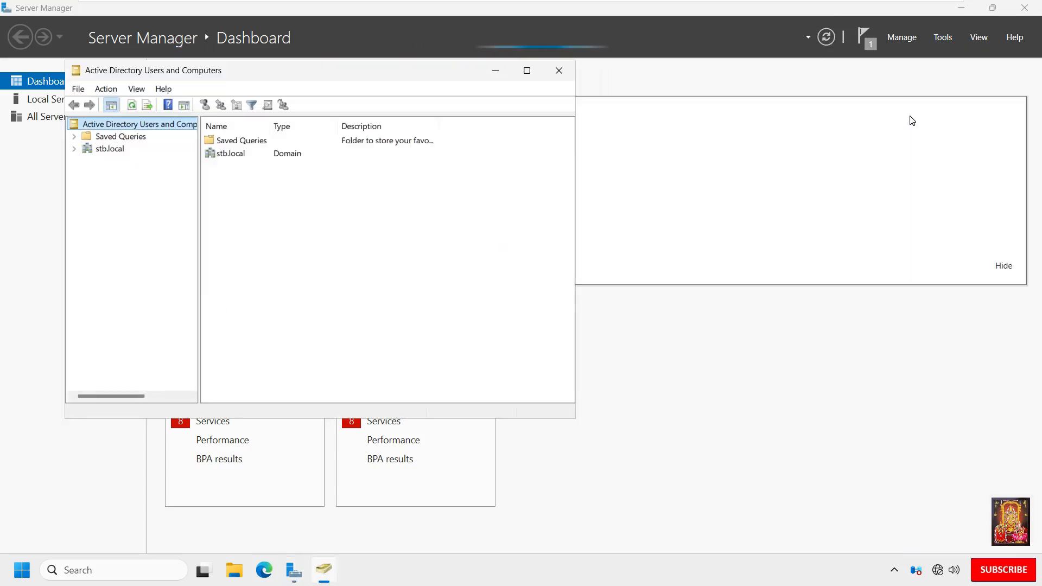
{"action": "left_click", "coordinate": [526, 70]}
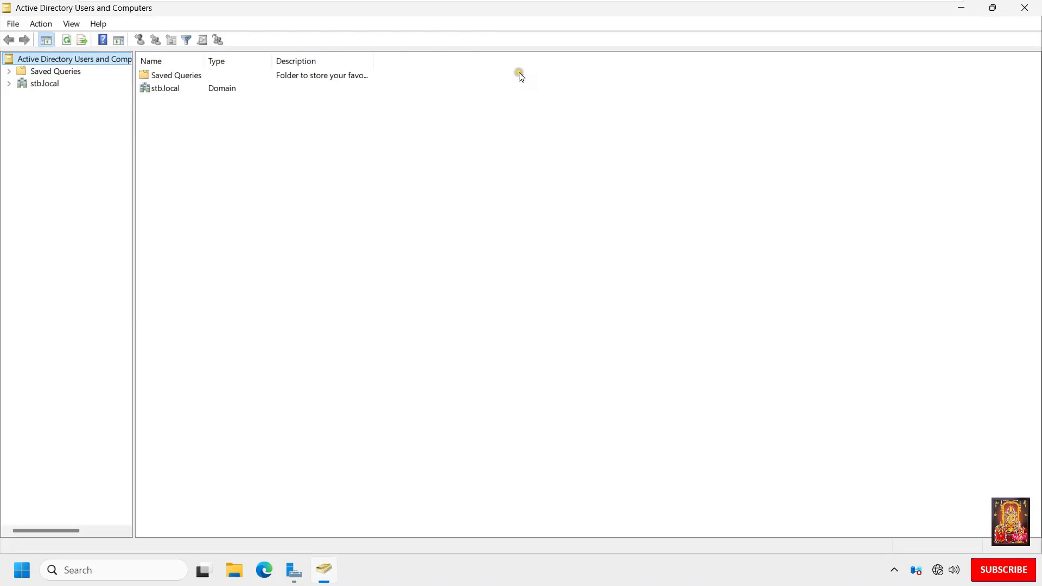
Step: Create an organizational unit named RDP directly under the stb.local domain, keeping accidental deletion protection on
{"action": "left_click", "coordinate": [37, 85]}
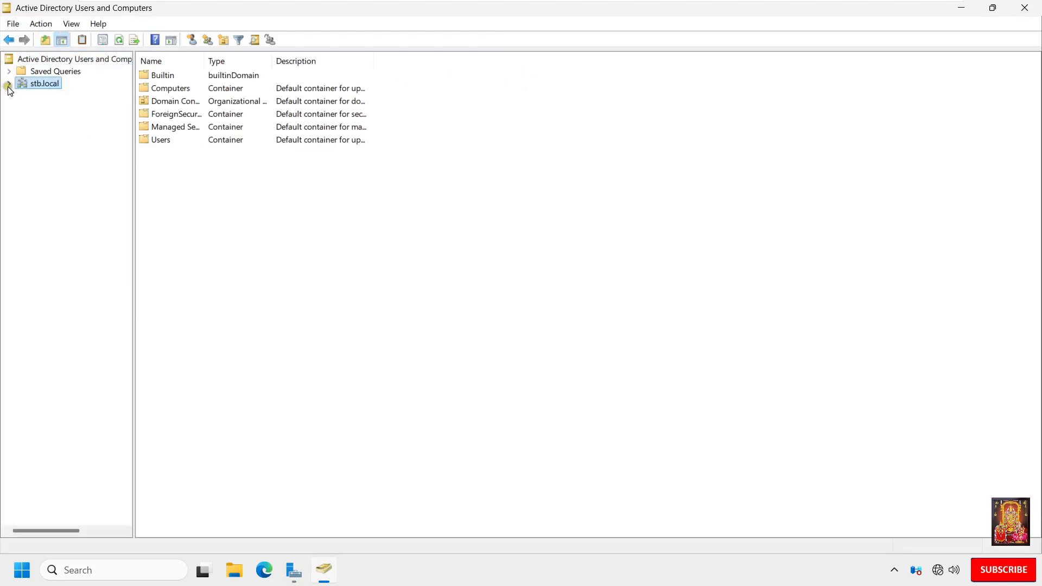
{"action": "left_click", "coordinate": [8, 86]}
{"action": "right_click", "coordinate": [53, 80]}
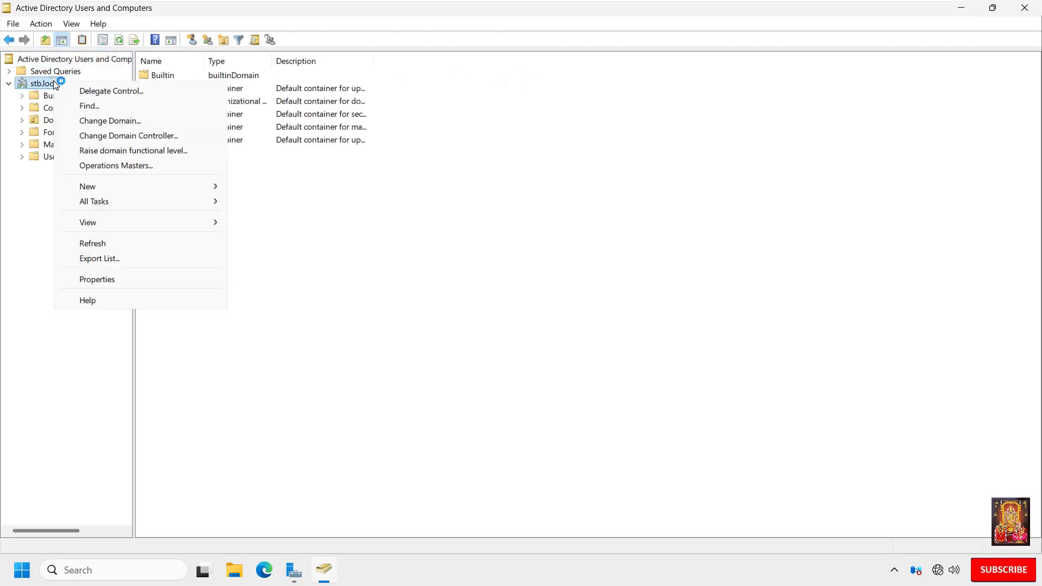
{"action": "left_click", "coordinate": [119, 186]}
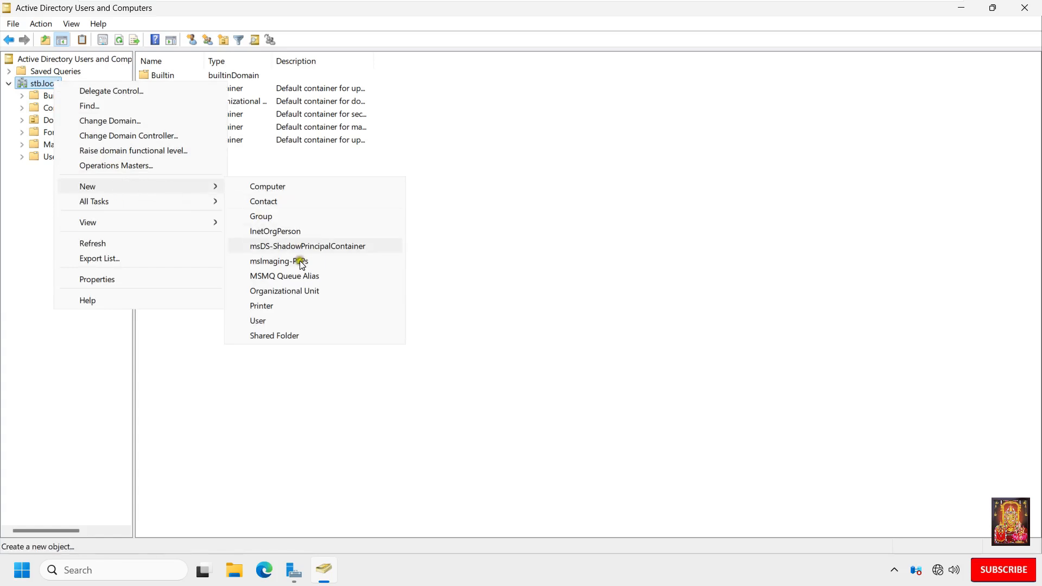
{"action": "left_click", "coordinate": [287, 292]}
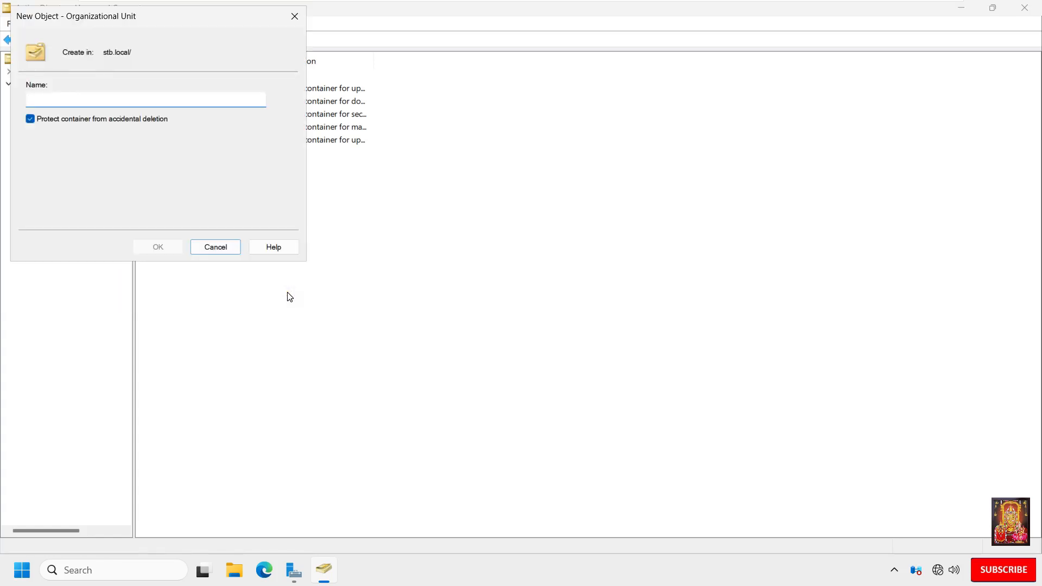
{"action": "type", "text": "RDP"}
{"action": "left_click", "coordinate": [167, 251]}
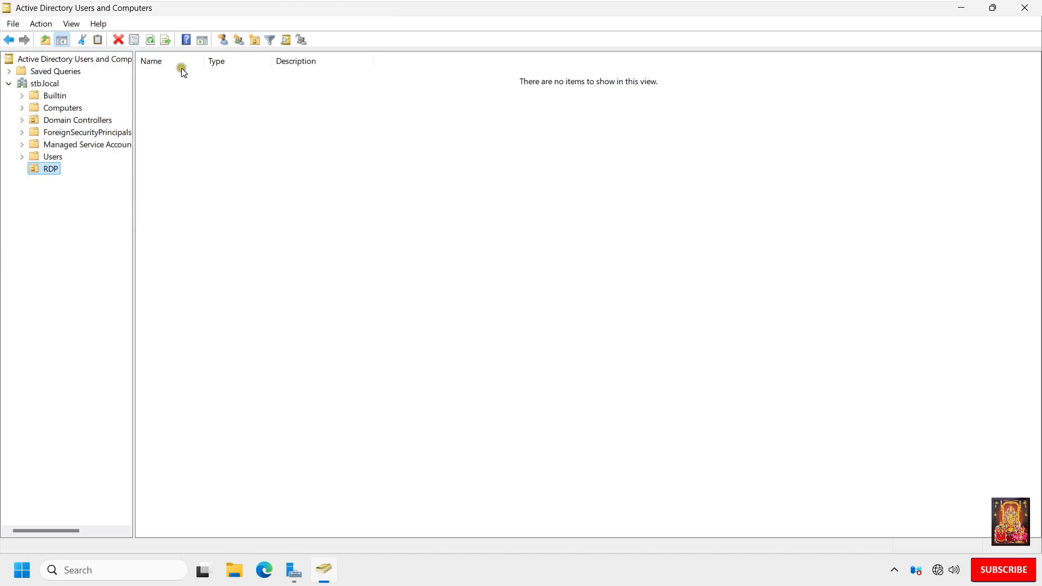
{"action": "left_click", "coordinate": [223, 39]}
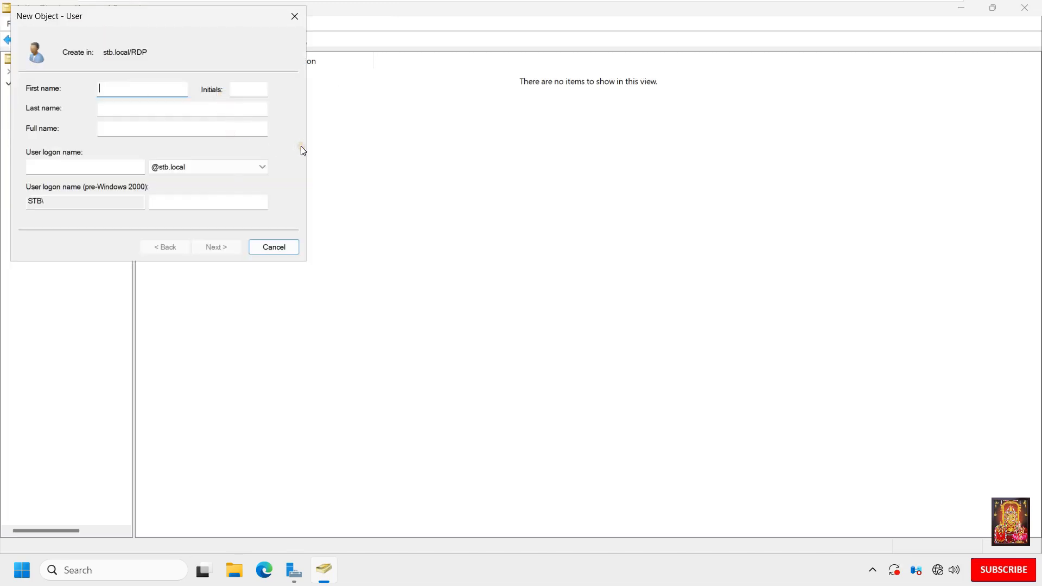
{"action": "type", "text": "Rohit"}
{"action": "left_click", "coordinate": [55, 164]}
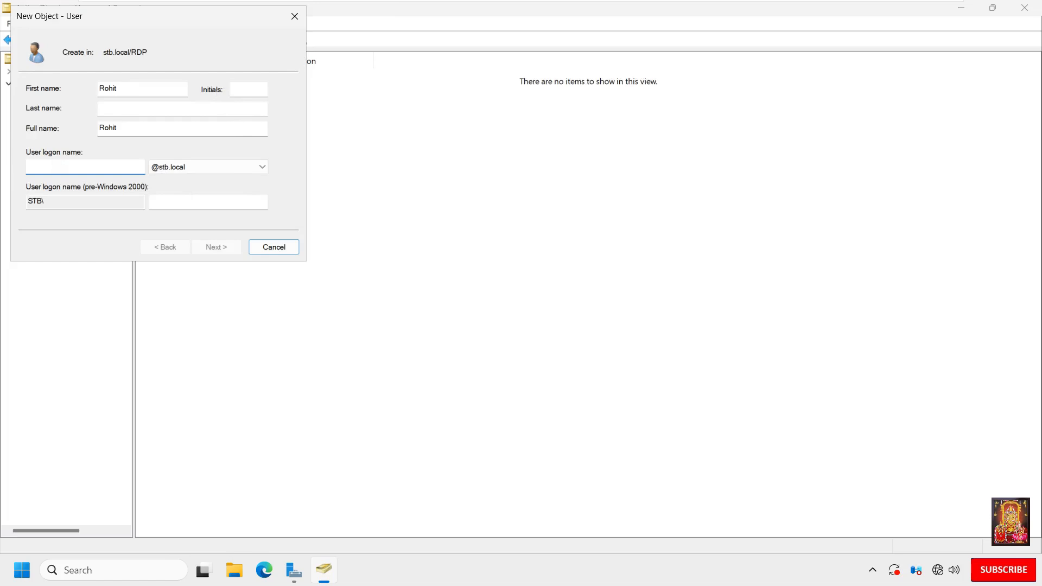
{"action": "type", "text": "rohit"}
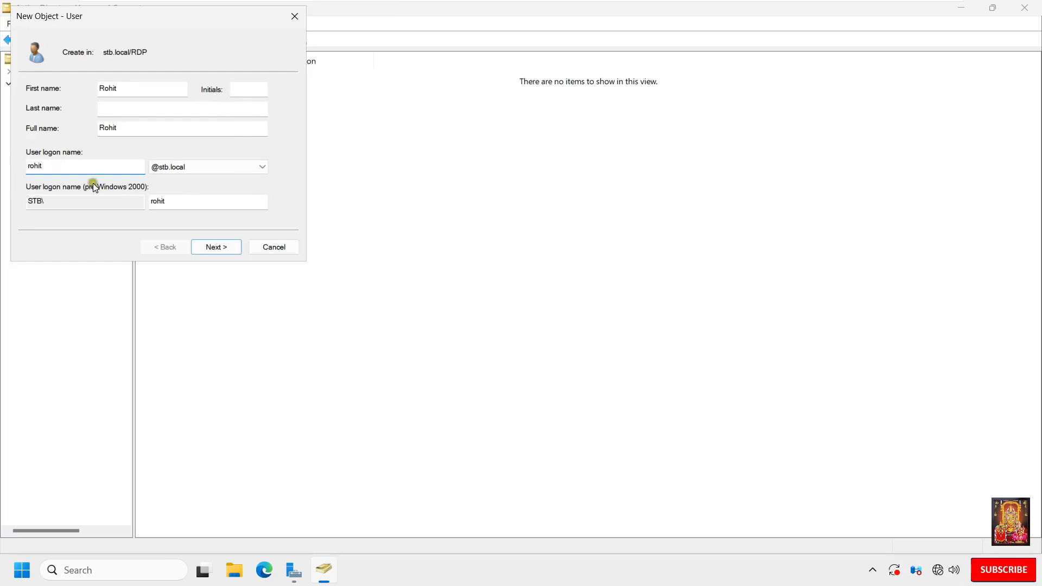
{"action": "left_click", "coordinate": [222, 243]}
Step: Enter and confirm the account password, replace the forced change with "User cannot change password" and "Password never expires", and create the user
{"action": "type", "text": "P"}
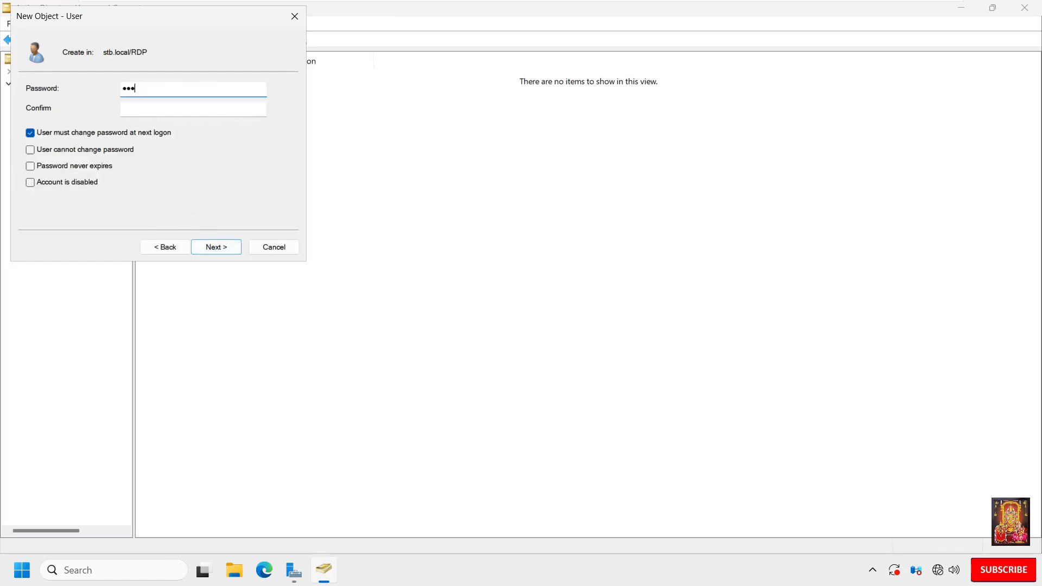
{"action": "type", "text": "1"}
{"action": "left_click", "coordinate": [157, 108]}
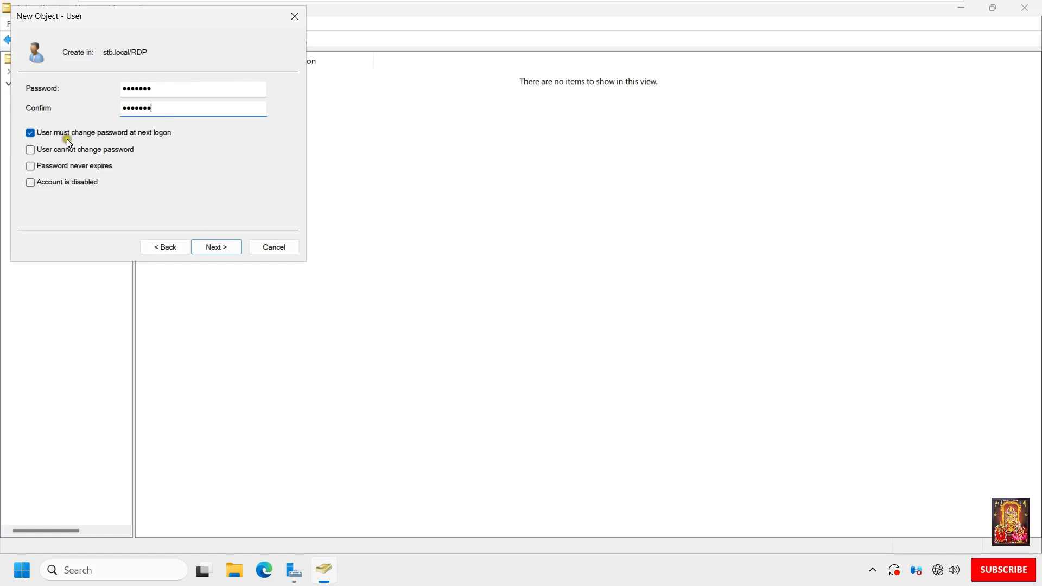
{"action": "left_click", "coordinate": [30, 133]}
{"action": "left_click", "coordinate": [31, 158]}
{"action": "left_click", "coordinate": [30, 174]}
{"action": "left_click", "coordinate": [224, 247]}
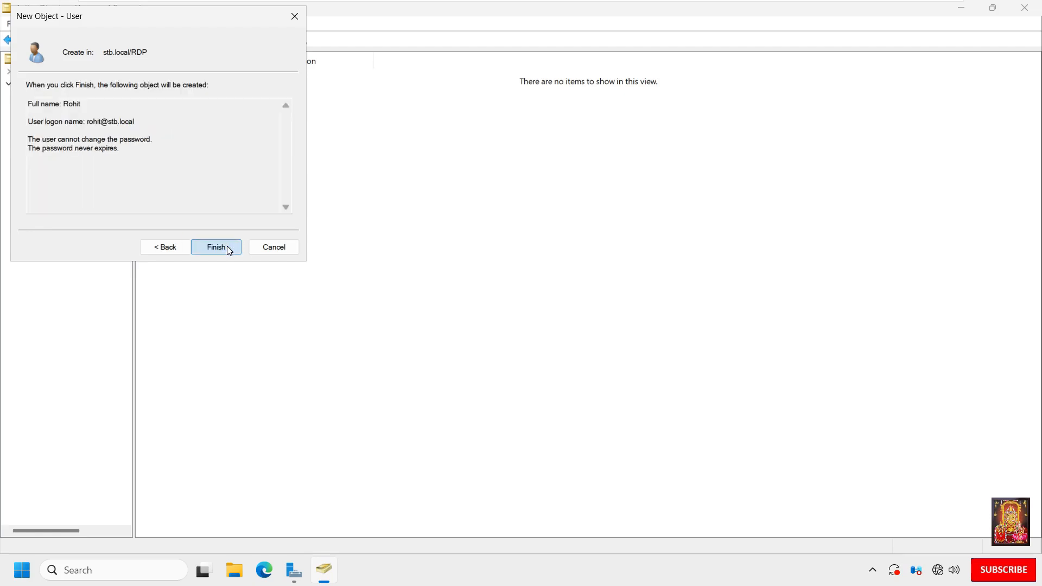
{"action": "left_click", "coordinate": [228, 248]}
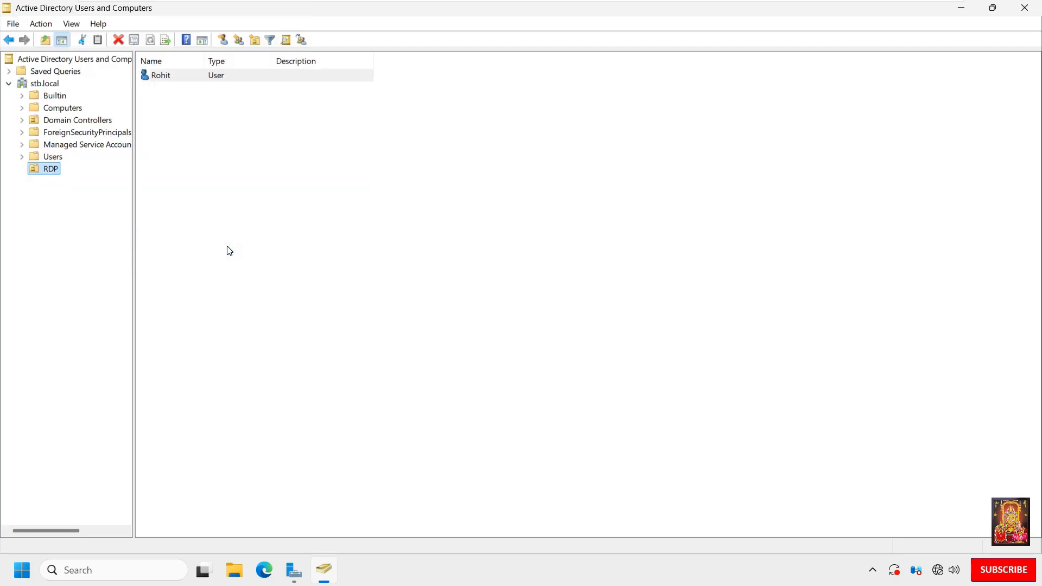
Step: Open the properties of the new user in the RDP organizational unit and show the group memberships
{"action": "left_click", "coordinate": [168, 75]}
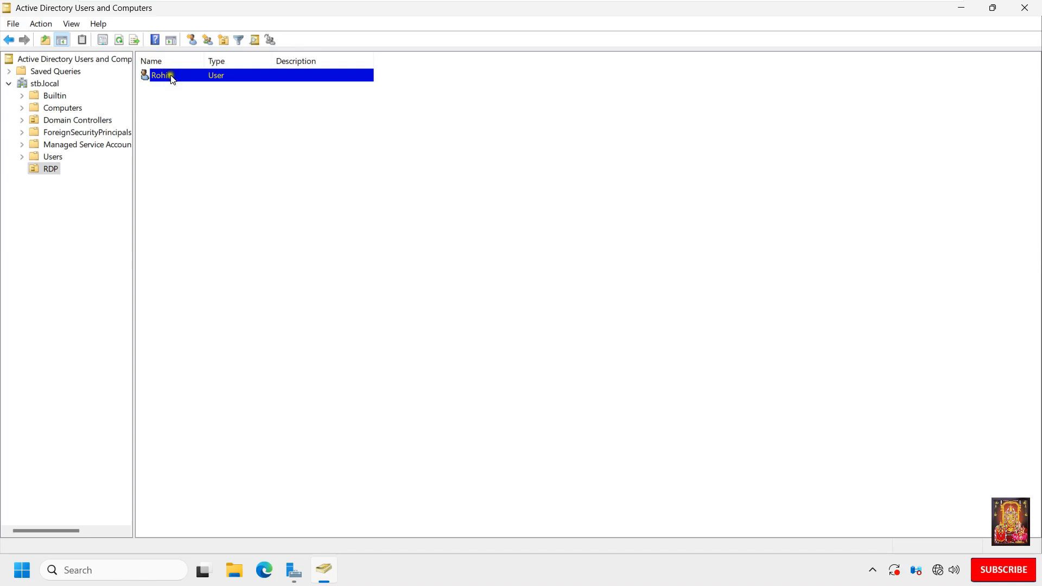
{"action": "right_click", "coordinate": [171, 77]}
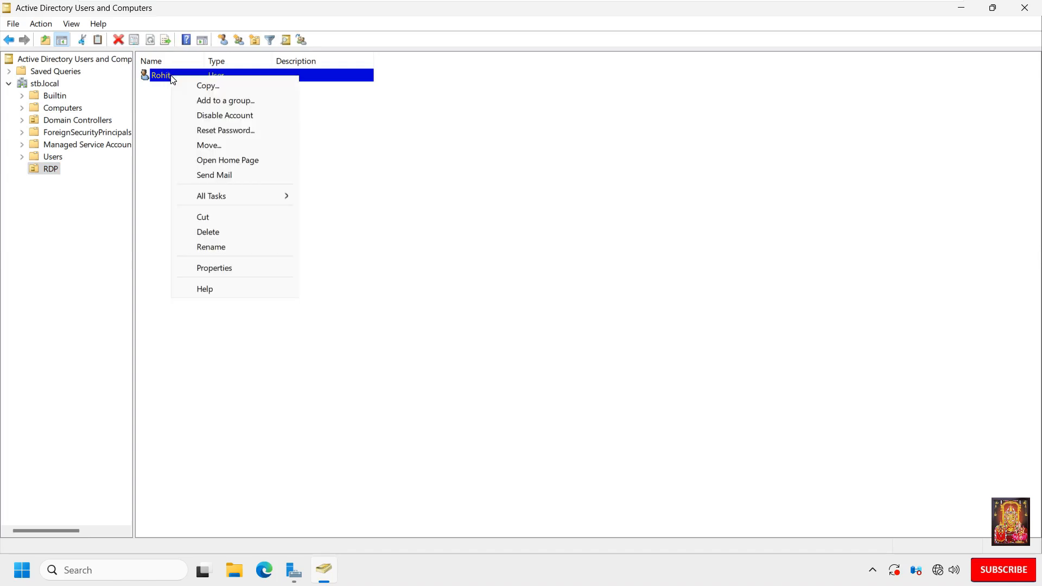
{"action": "left_click", "coordinate": [221, 271]}
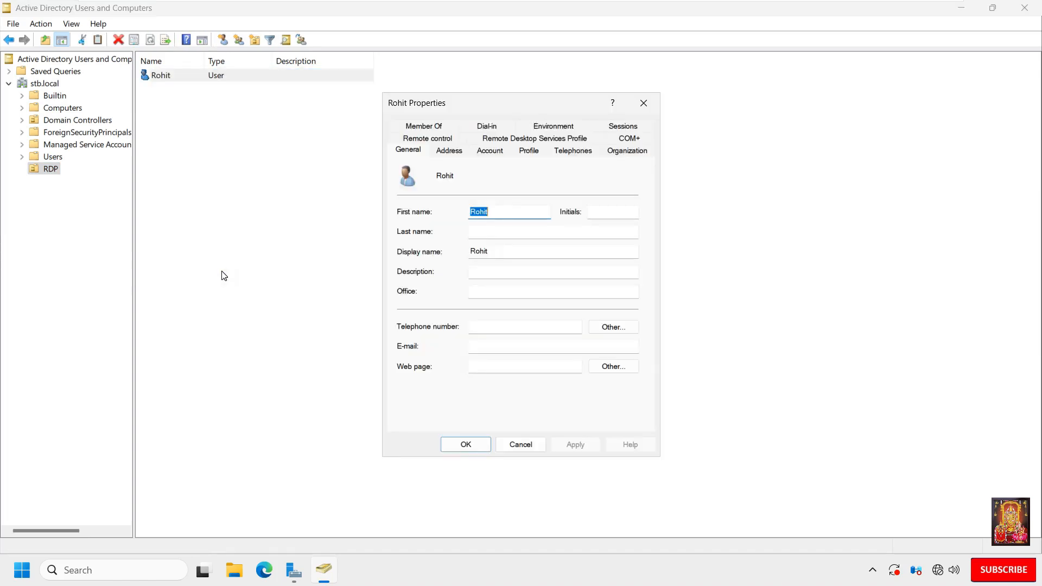
{"action": "left_click", "coordinate": [411, 128]}
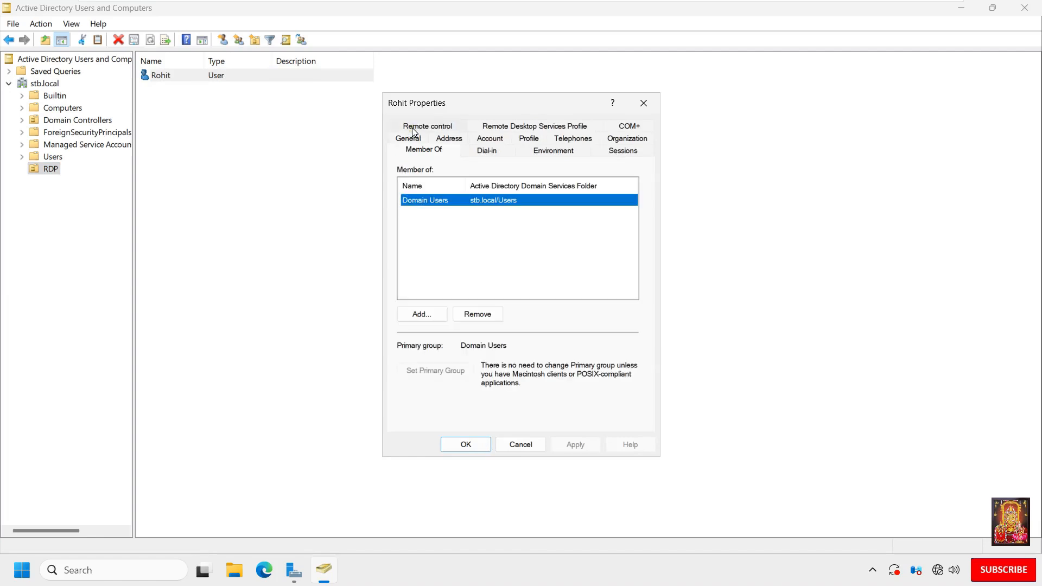
Step: Add the user to the Remote Desktop Users group by looking up "remote", and apply the membership change
{"action": "left_click", "coordinate": [419, 317]}
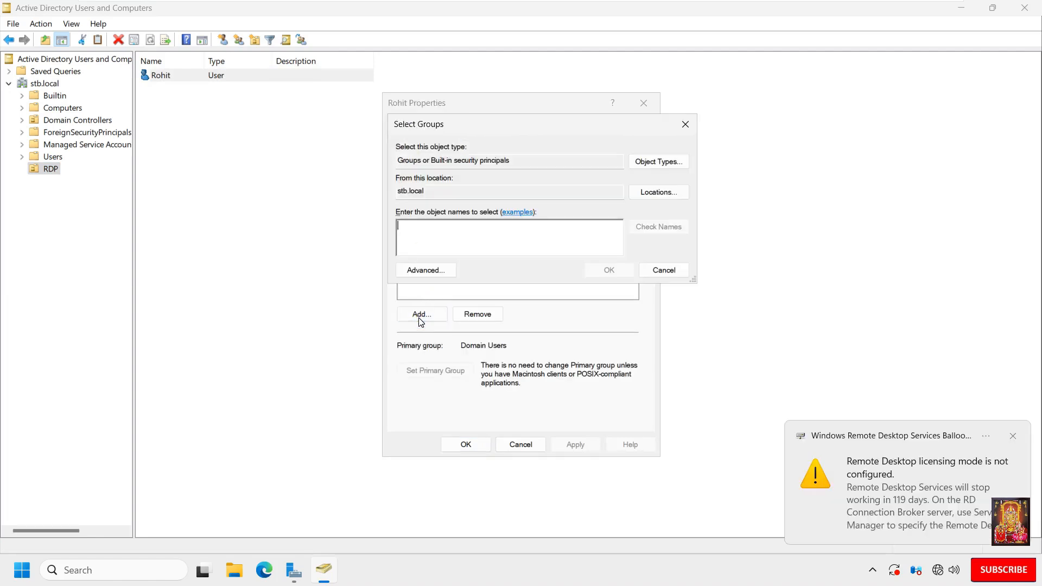
{"action": "type", "text": "remote"}
{"action": "left_click", "coordinate": [662, 225]}
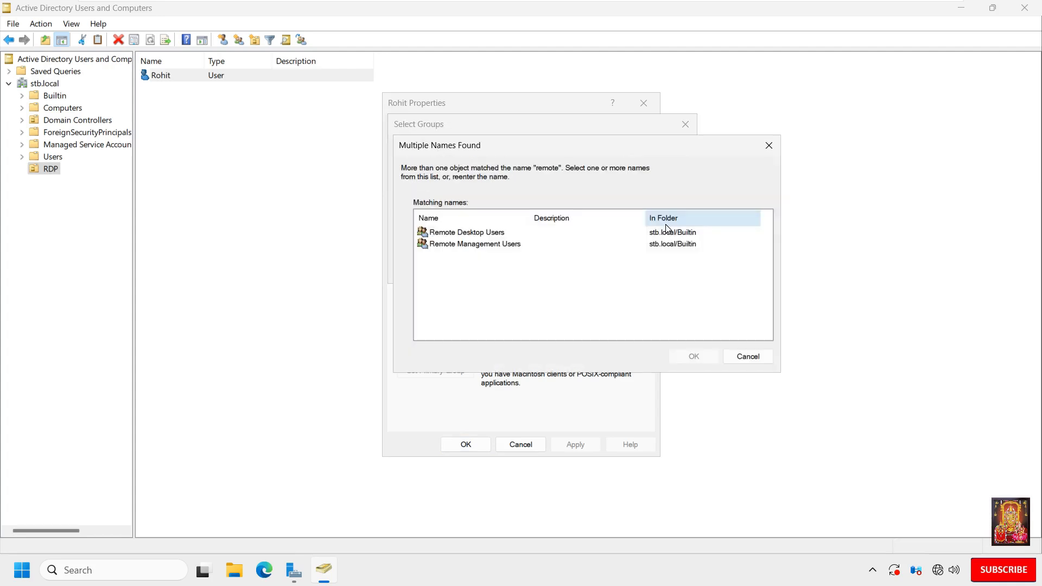
{"action": "left_click", "coordinate": [484, 237]}
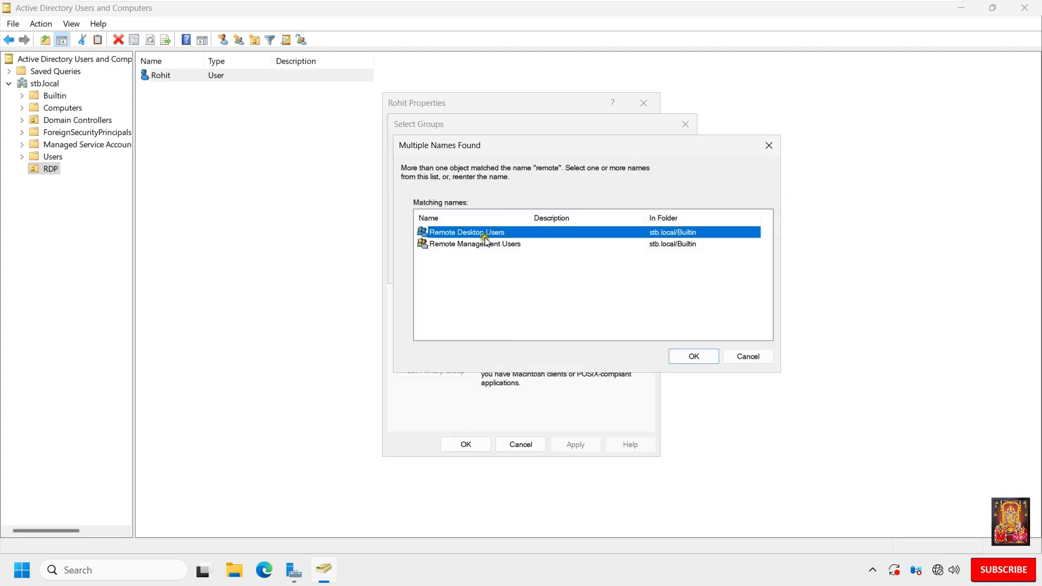
{"action": "left_click", "coordinate": [690, 356]}
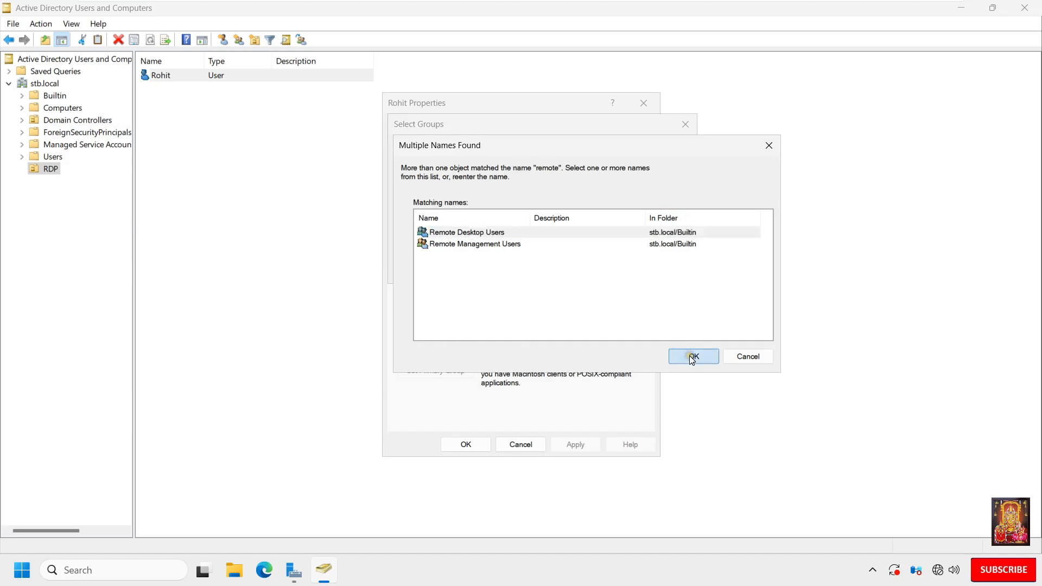
{"action": "left_click", "coordinate": [595, 266]}
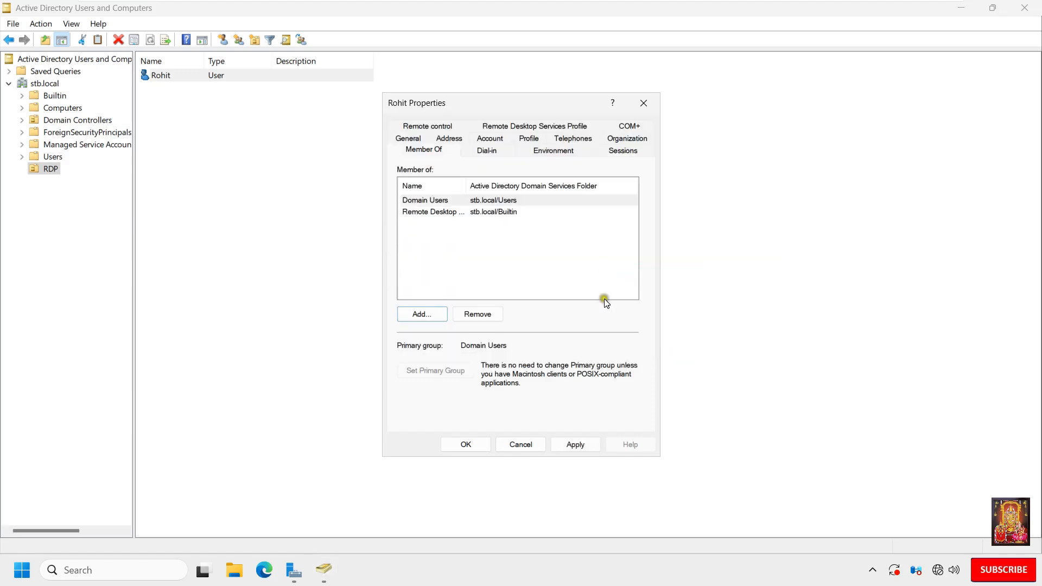
{"action": "left_click", "coordinate": [587, 443]}
{"action": "left_click", "coordinate": [482, 445]}
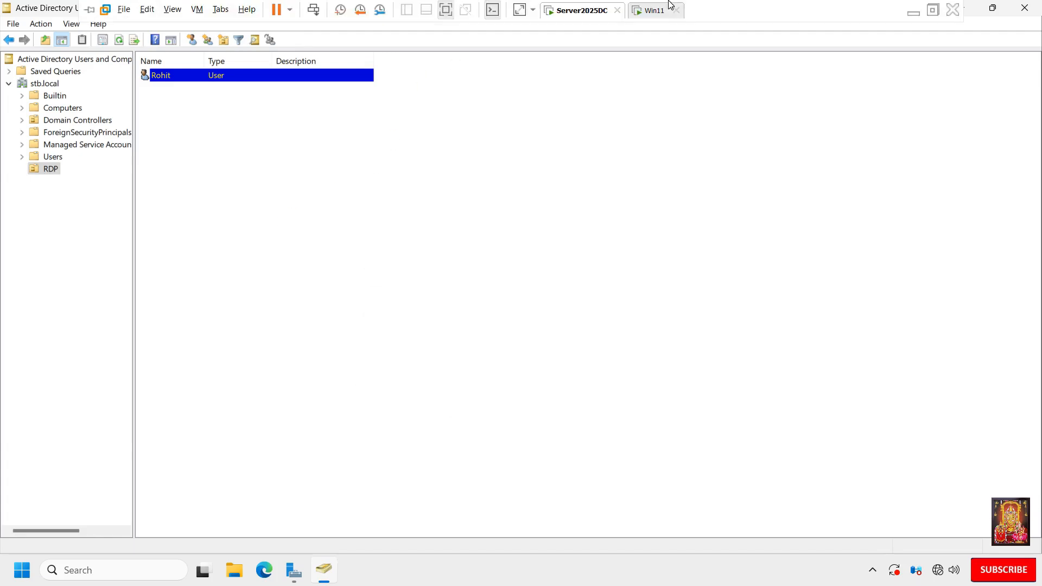
Step: Switch to the Win11 virtual machine and launch Remote Desktop Connection by running mstsc
{"action": "left_click", "coordinate": [651, 10]}
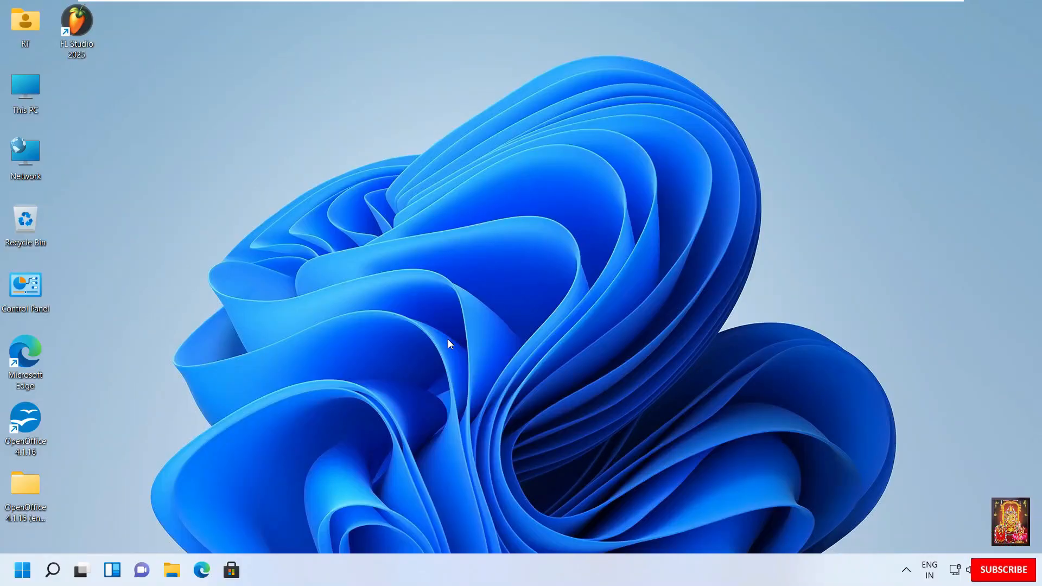
{"action": "right_click", "coordinate": [28, 578]}
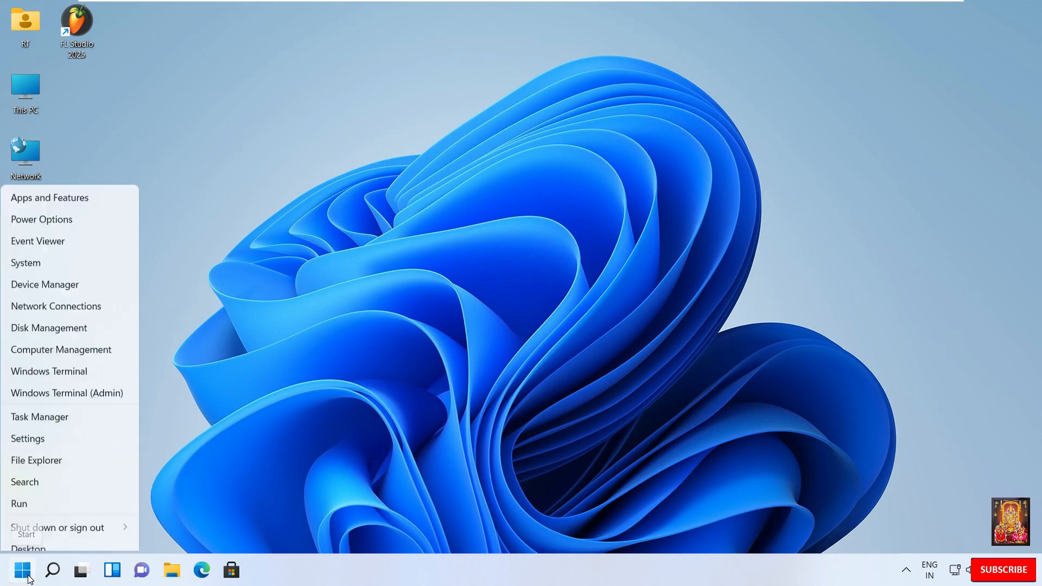
{"action": "left_click", "coordinate": [26, 495]}
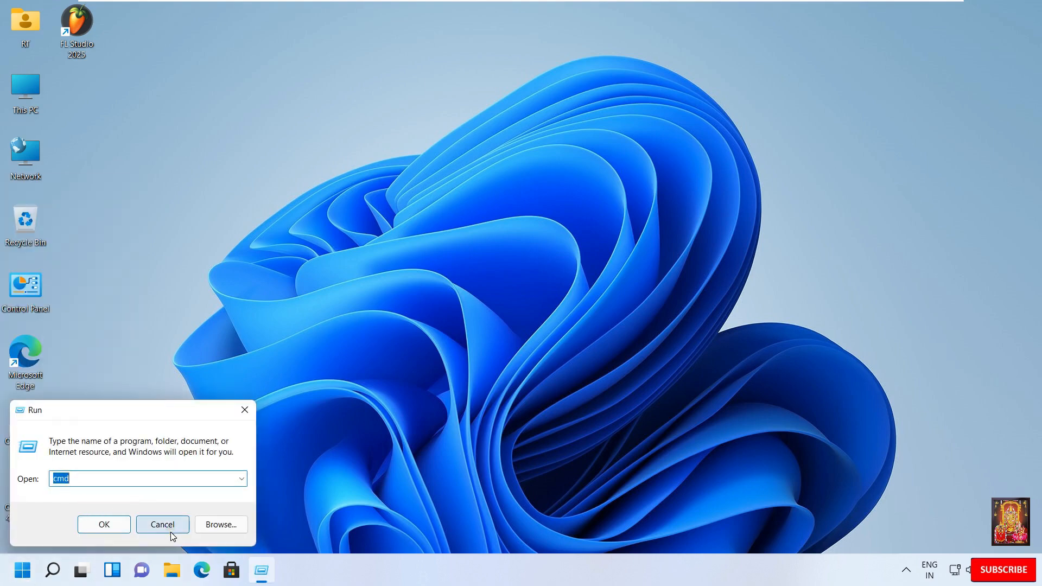
{"action": "type", "text": "mstsc"}
{"action": "left_click", "coordinate": [76, 488]}
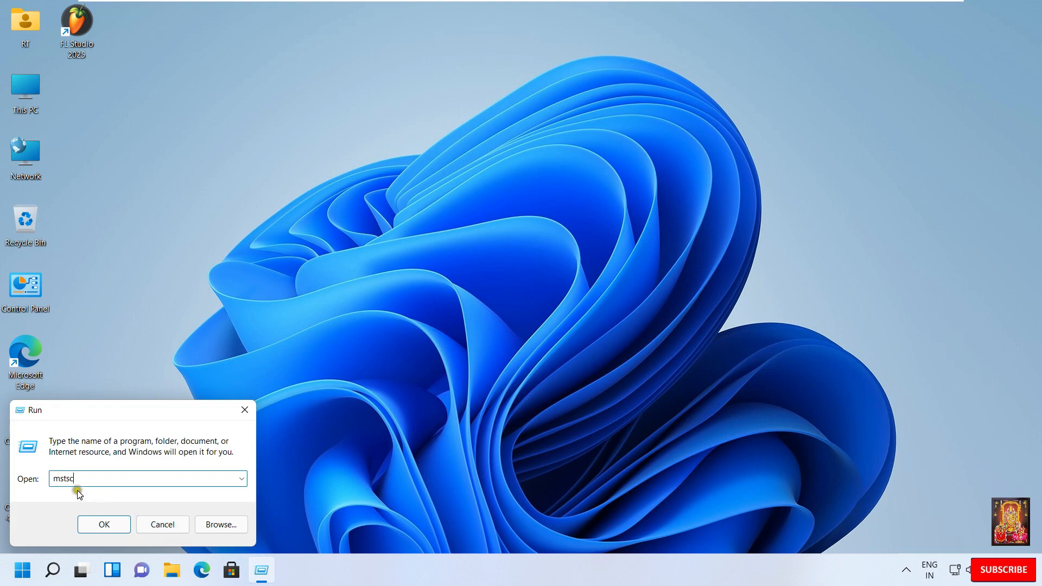
{"action": "left_click", "coordinate": [94, 529]}
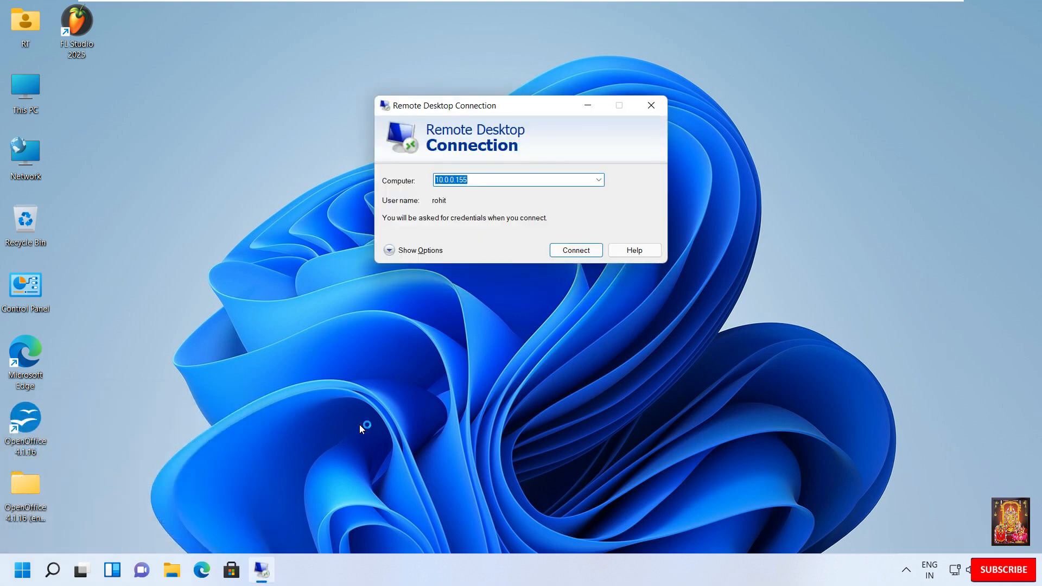
{"action": "type", "text": "10.0.0."}
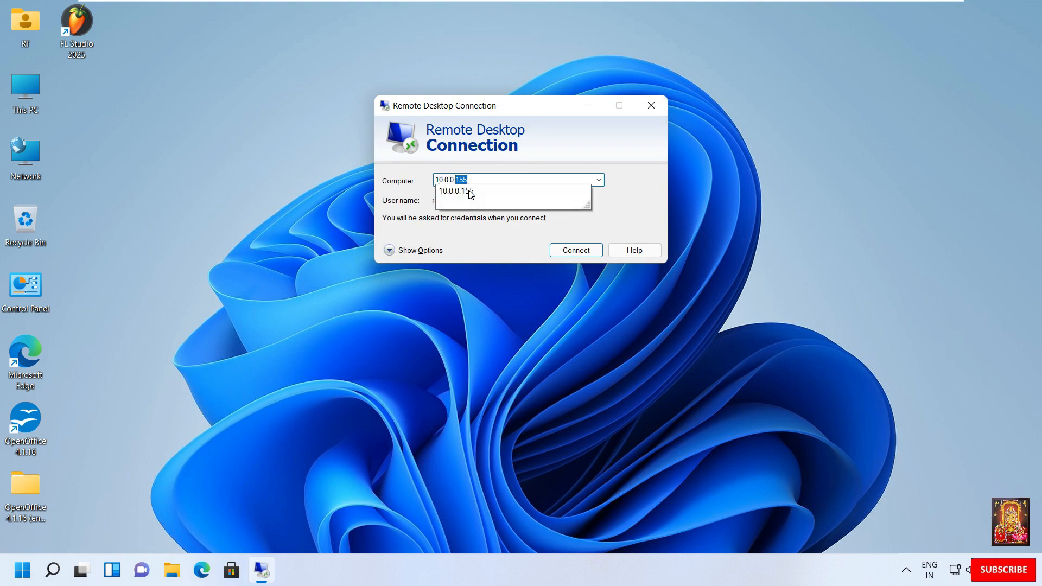
{"action": "type", "text": "1"}
{"action": "key", "text": "BackSpace"}
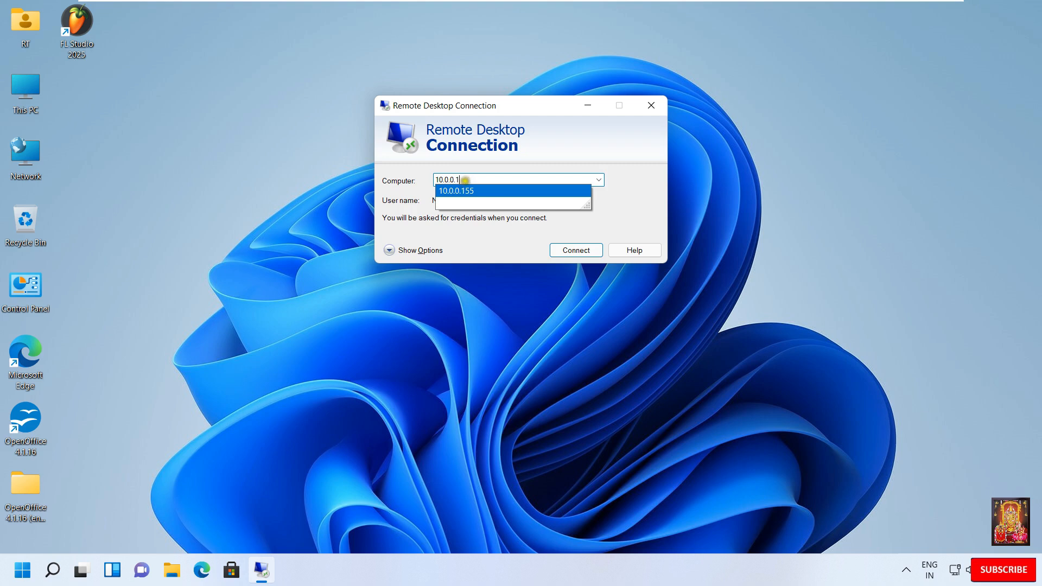
{"action": "key", "text": "ctrl+a"}
{"action": "key", "text": "BackSpace"}
{"action": "type", "text": "Iserver"}
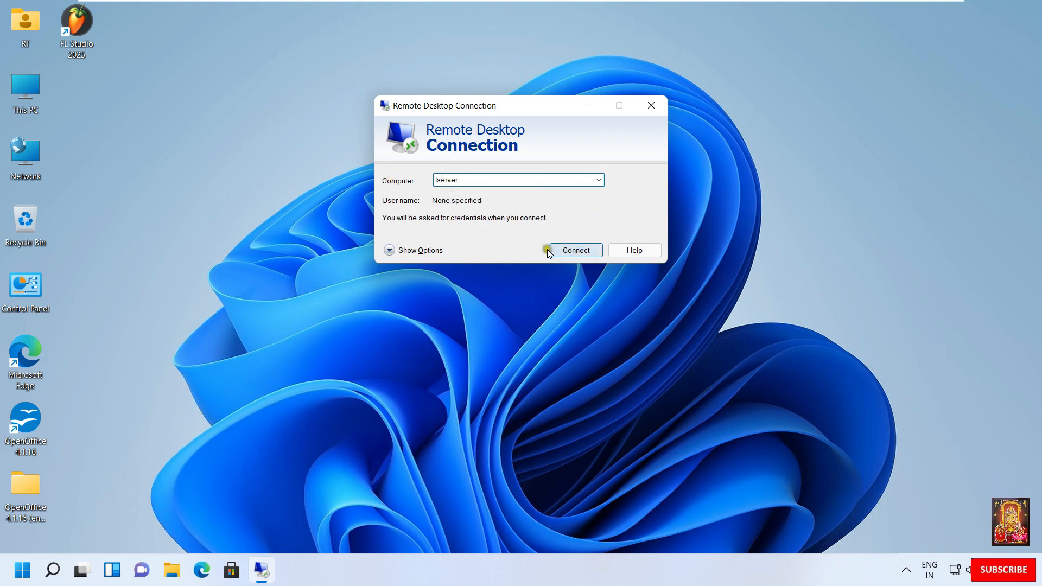
Step: Set the remote computer to 10.0.0.1 and start the connection
{"action": "key", "text": "ctrl+a"}
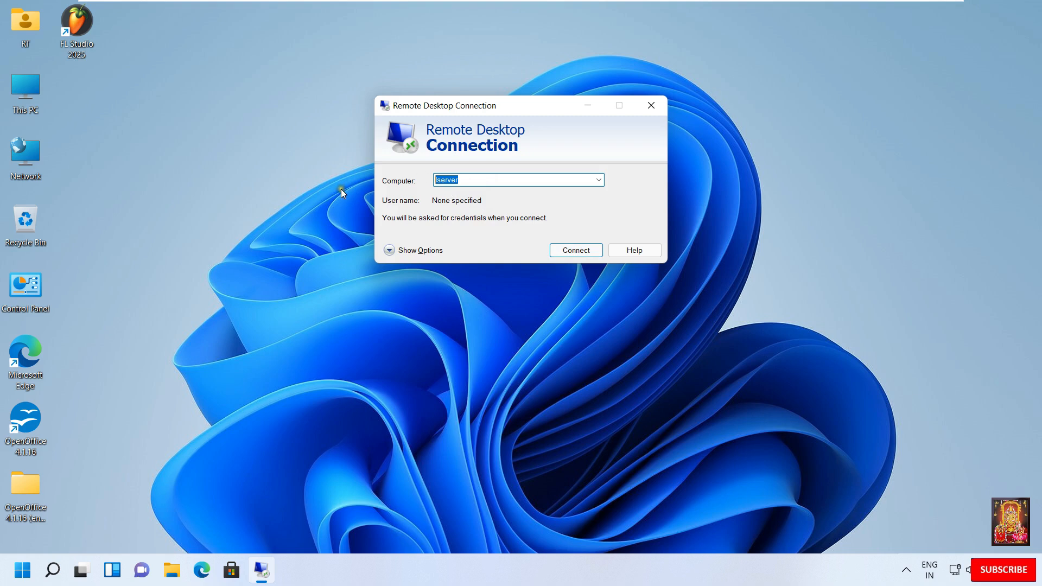
{"action": "type", "text": "10.0.0.1"}
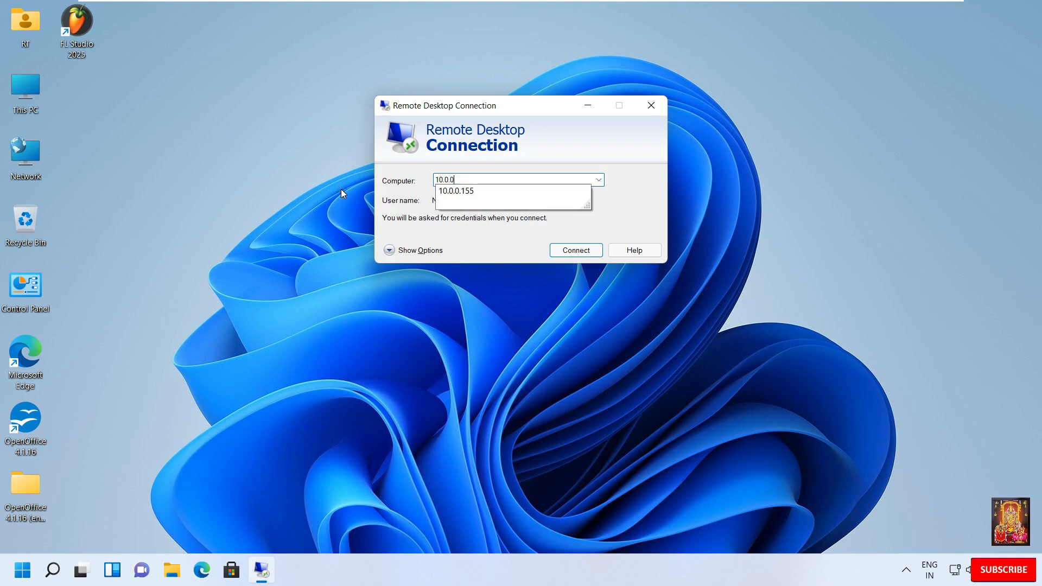
{"action": "key", "text": "BackSpace"}
{"action": "key", "text": "Return"}
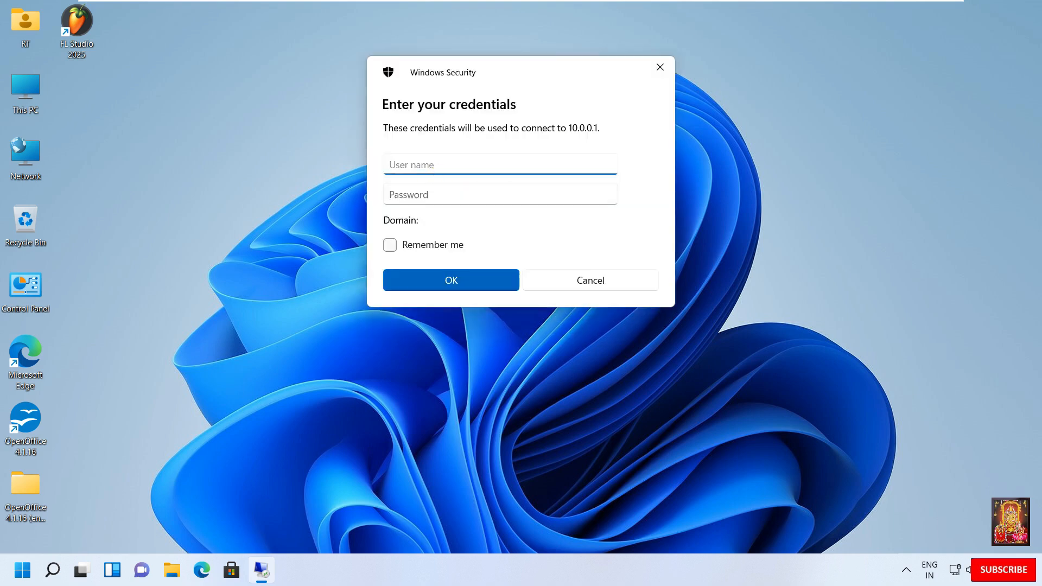
Step: Enter the domain user's logon name and account password, submit the credentials, and let the connection to 10.0.0.1 proceed
{"action": "type", "text": "rohit"}
{"action": "left_click", "coordinate": [420, 191]}
{"action": "type", "text": "1234567"}
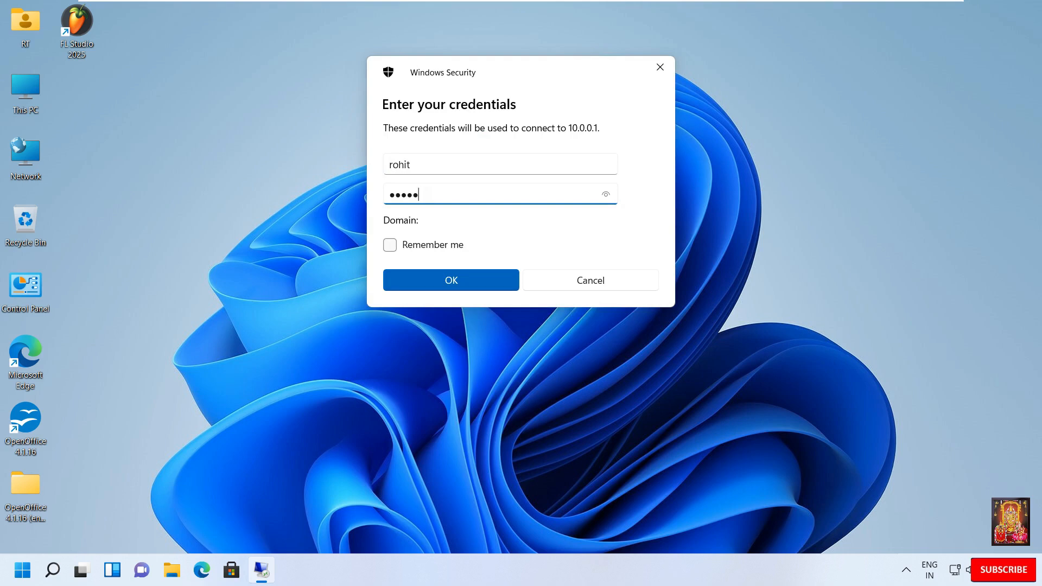
{"action": "left_click", "coordinate": [442, 280]}
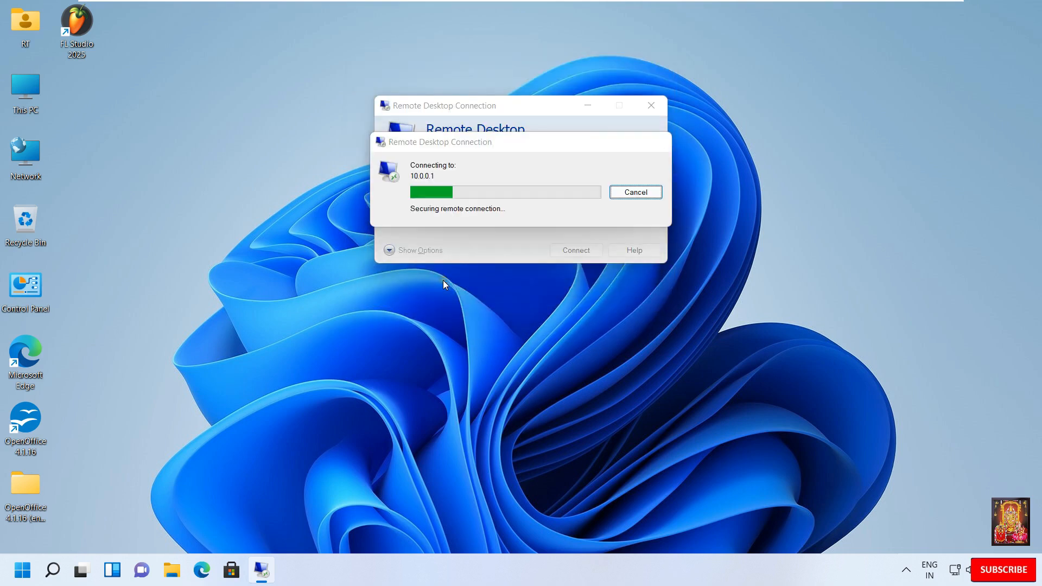
{"action": "left_click", "coordinate": [560, 293]}
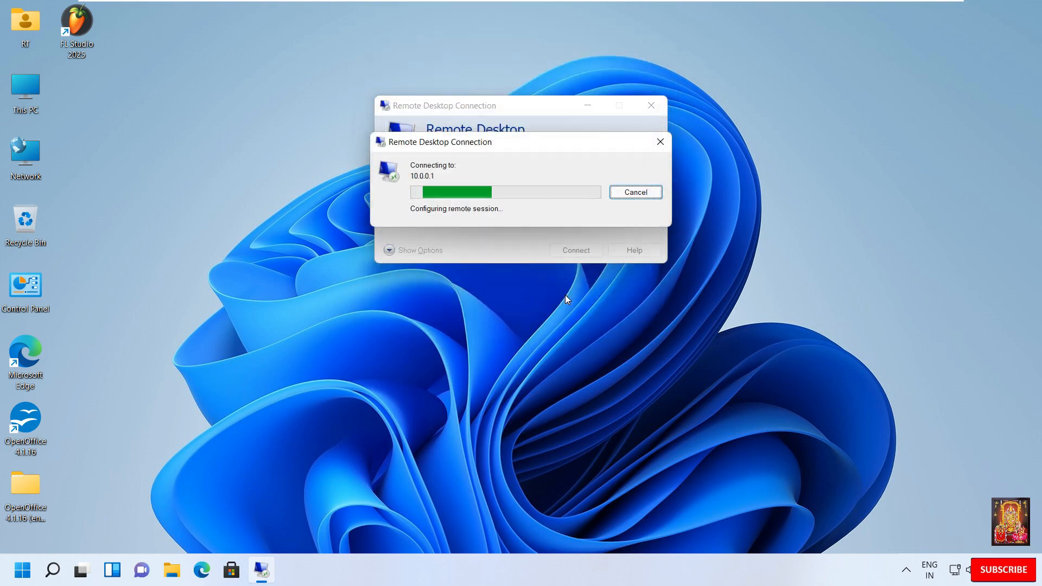